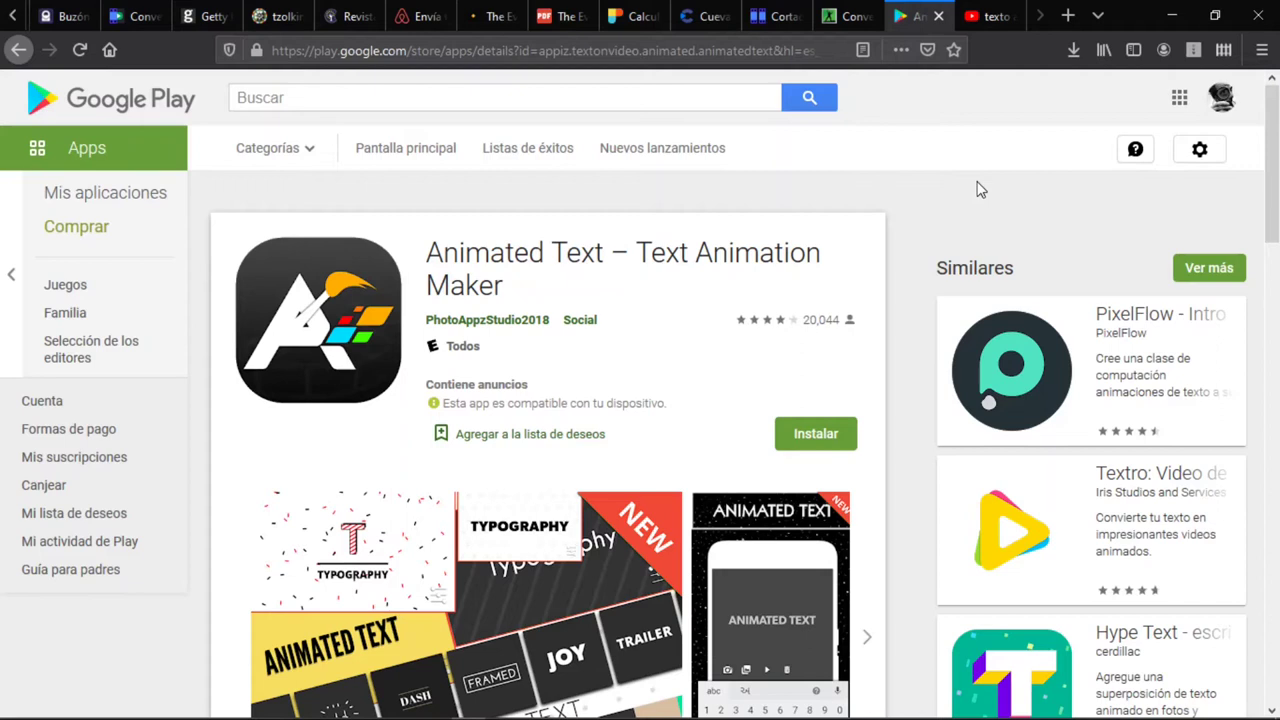
# - Switch to the YouTube results for 'texto animado after effects ruben gou'
pyautogui.click(1002, 20)
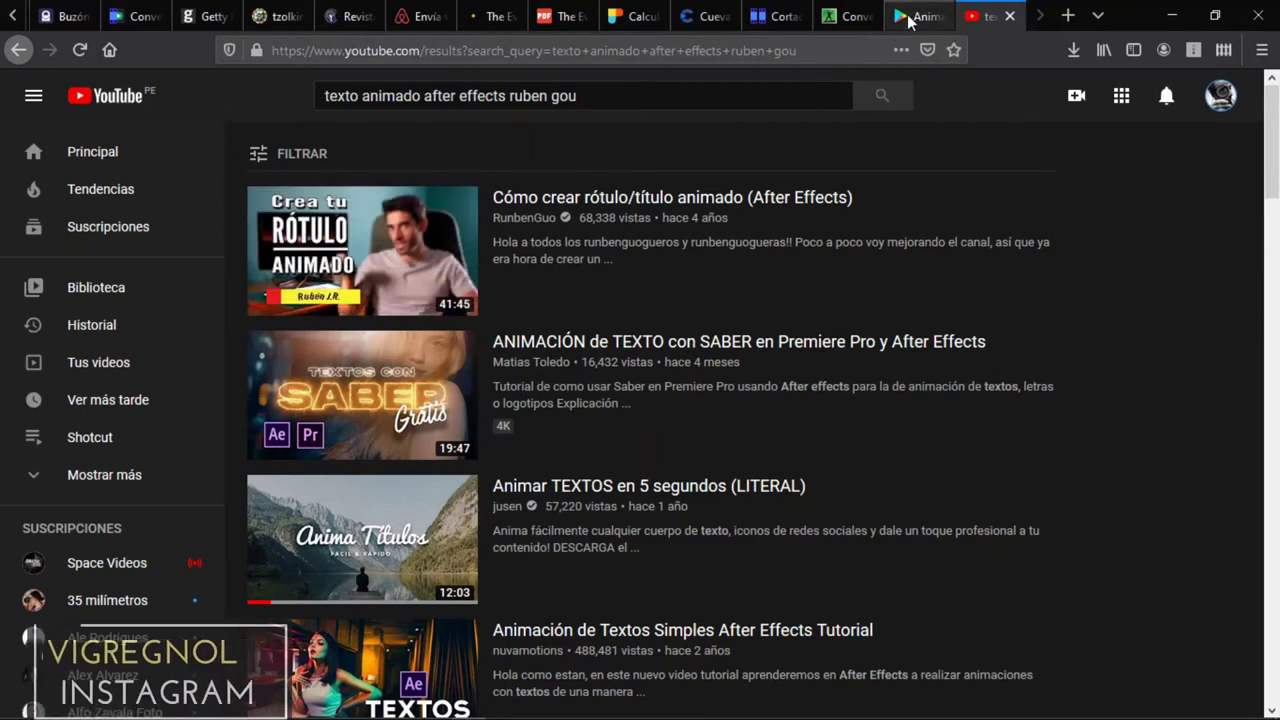
# - Return to the Google Play listing for Animated Text – Text Animation Maker
pyautogui.click(905, 17)
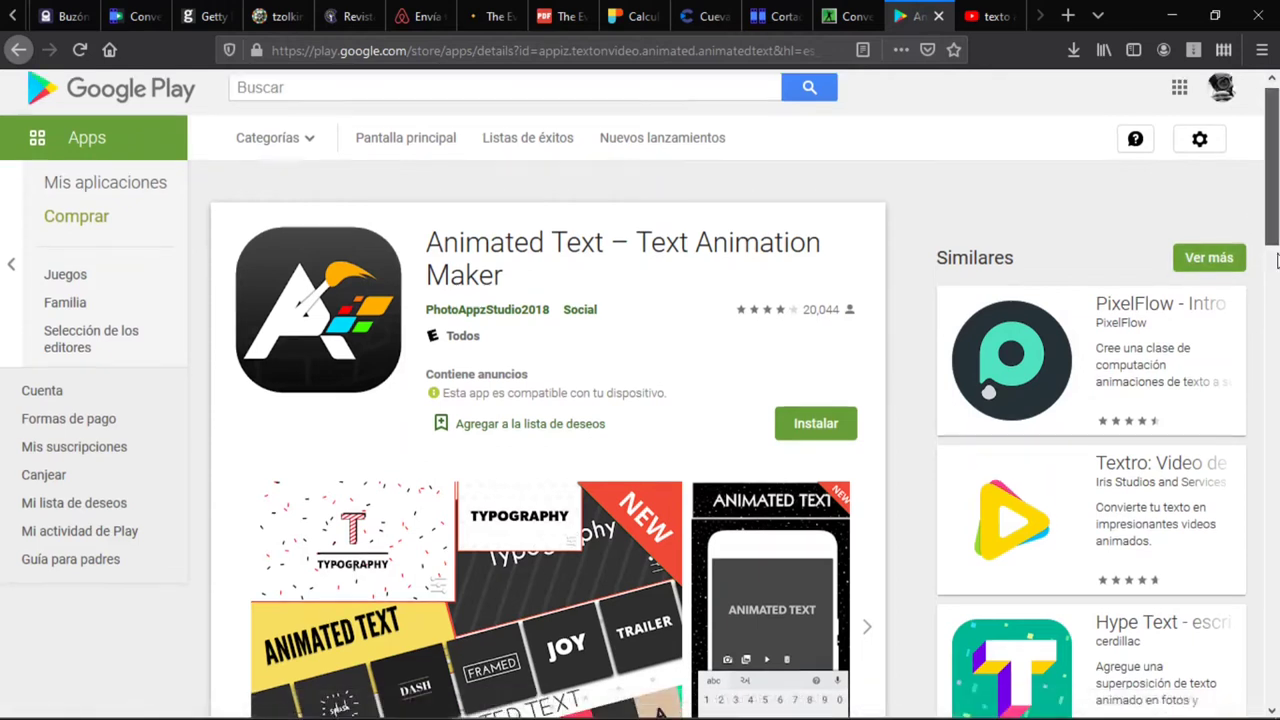
pyautogui.moveTo(1272, 190); pyautogui.dragTo(1276, 252)
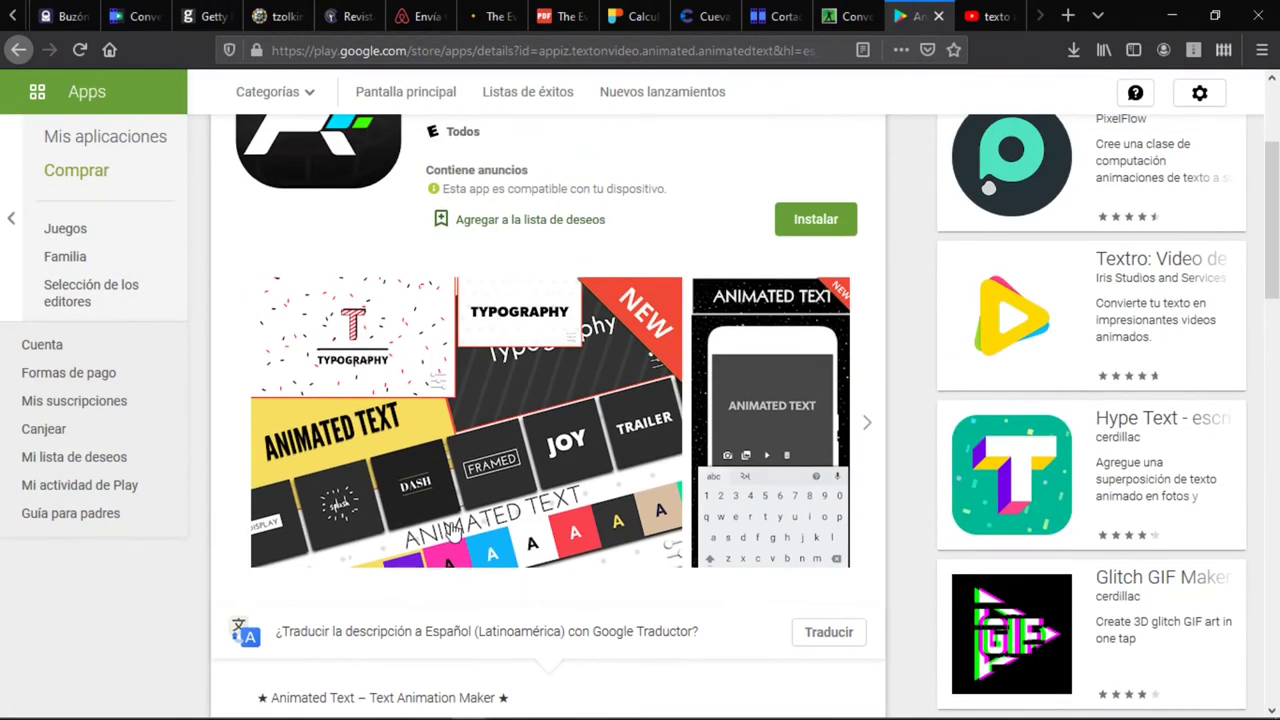
pyautogui.moveTo(1275, 200)
pyautogui.mouseDown()
pyautogui.moveTo(1276, 148)
pyautogui.moveTo(1246, 128)
pyautogui.mouseUp()
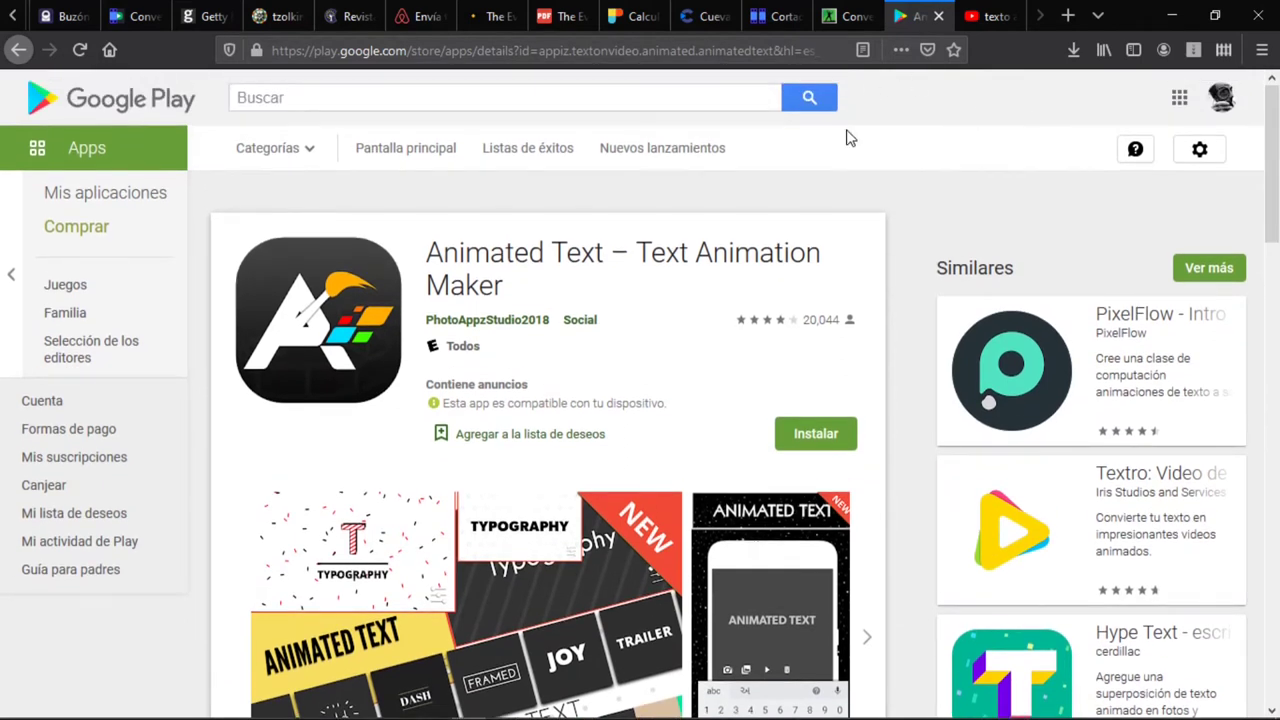
# - Drag the IntroText GIF from the Descargas folder up to Firefox's tab bar
pyautogui.click(1073, 51)
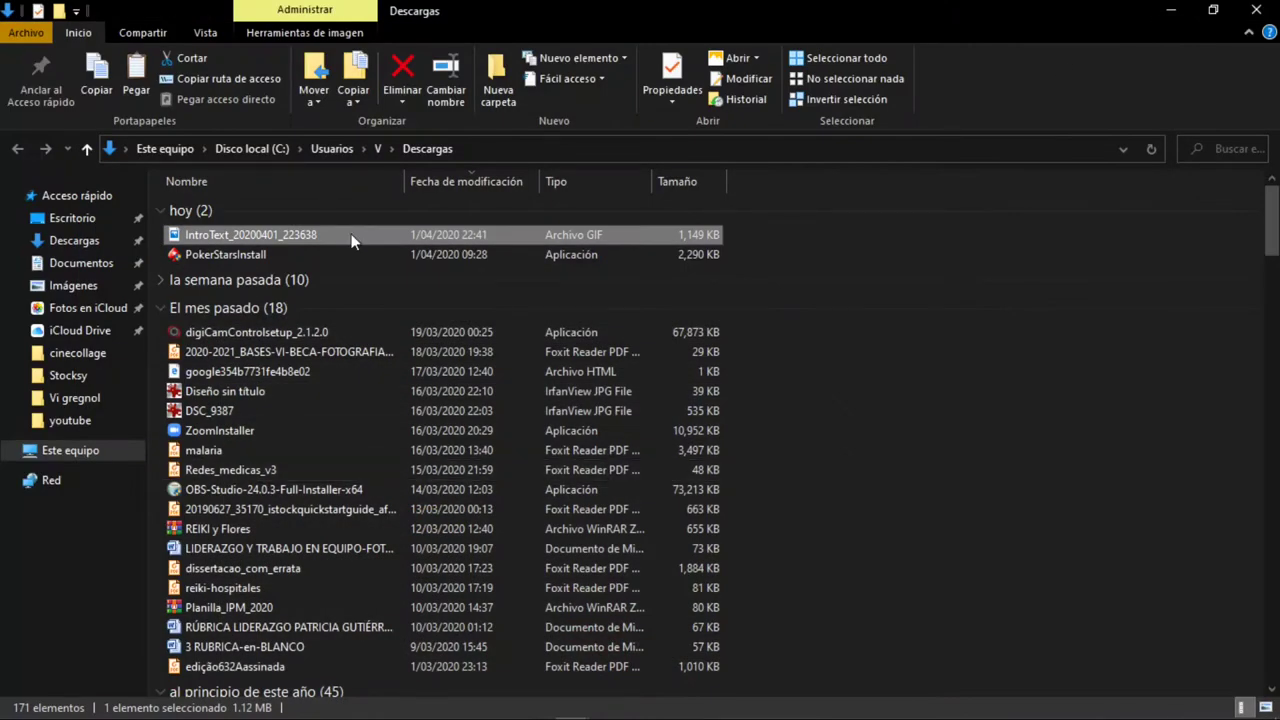
pyautogui.moveTo(351, 240)
pyautogui.mouseDown()
pyautogui.moveTo(187, 705)
pyautogui.moveTo(473, 707)
pyautogui.moveTo(858, 10)
pyautogui.mouseUp()
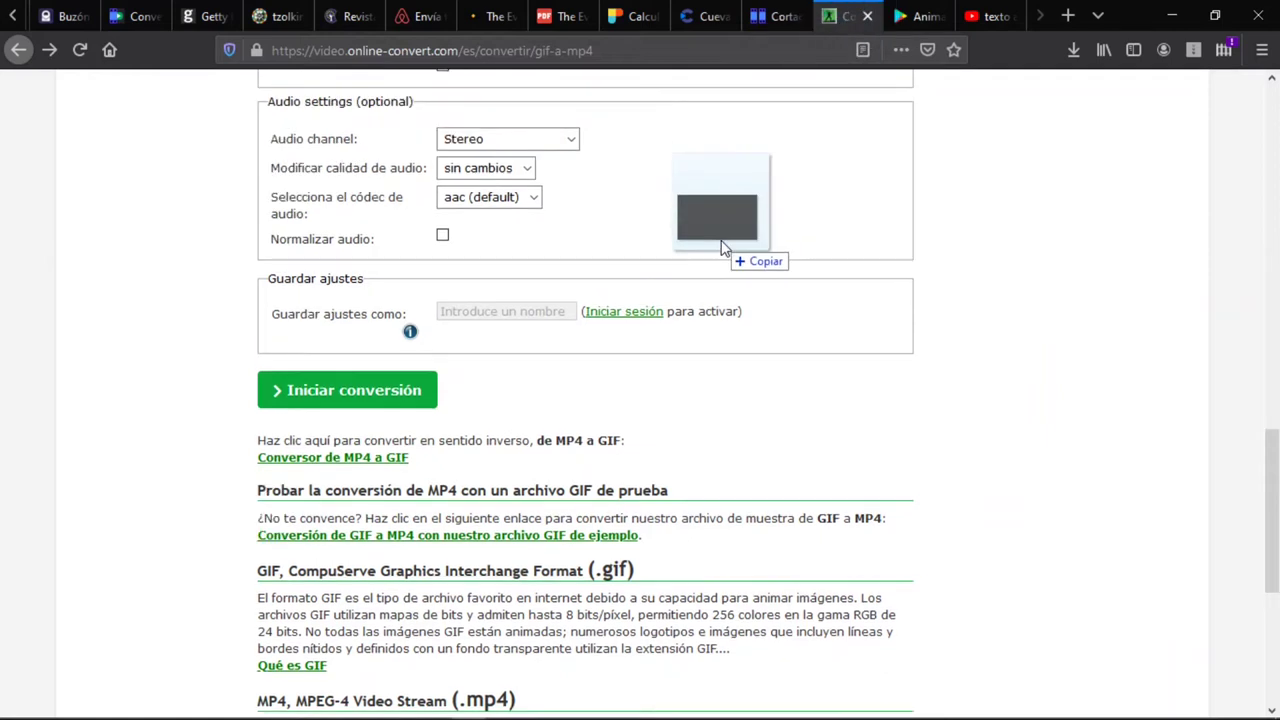
# - Upload the IntroText GIF to Online-Convert and pick the 1920x1080 Full HD 25p h.264 preset
pyautogui.moveTo(858, 10)
pyautogui.mouseDown()
pyautogui.moveTo(727, 135)
pyautogui.moveTo(730, 78)
pyautogui.mouseUp()
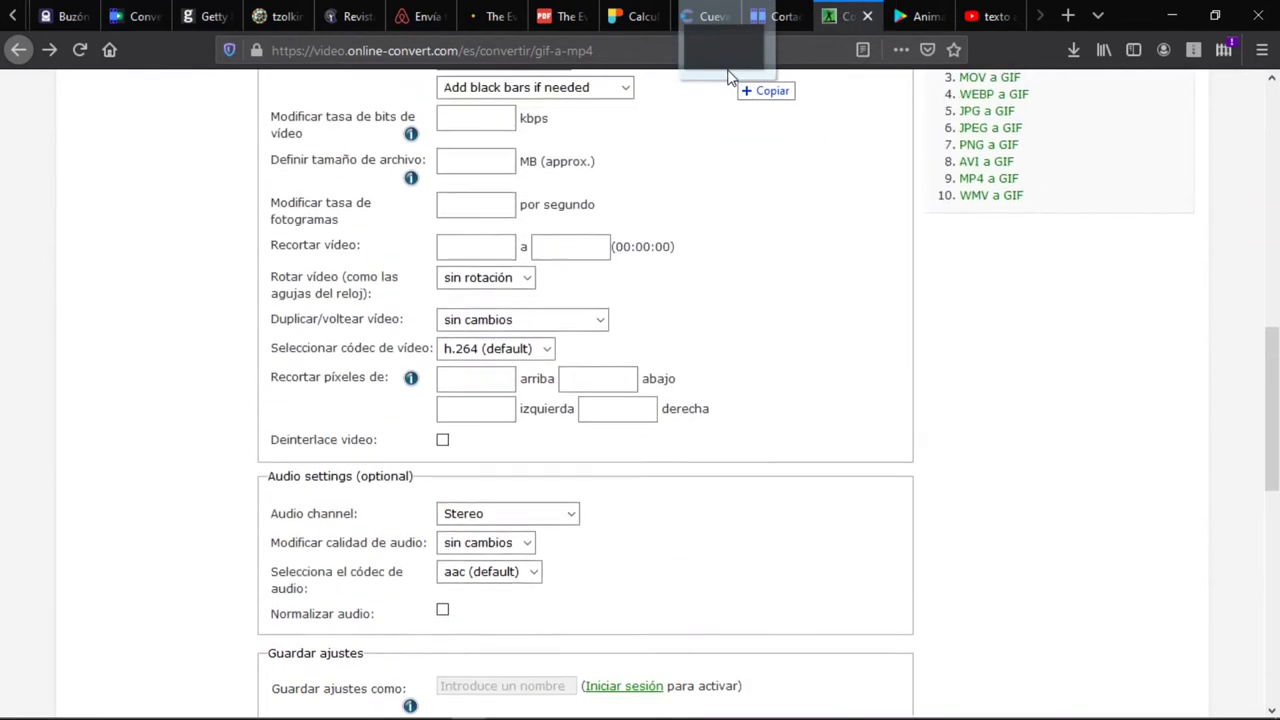
pyautogui.moveTo(728, 71)
pyautogui.mouseDown()
pyautogui.moveTo(632, 361)
pyautogui.moveTo(620, 350)
pyautogui.mouseUp()
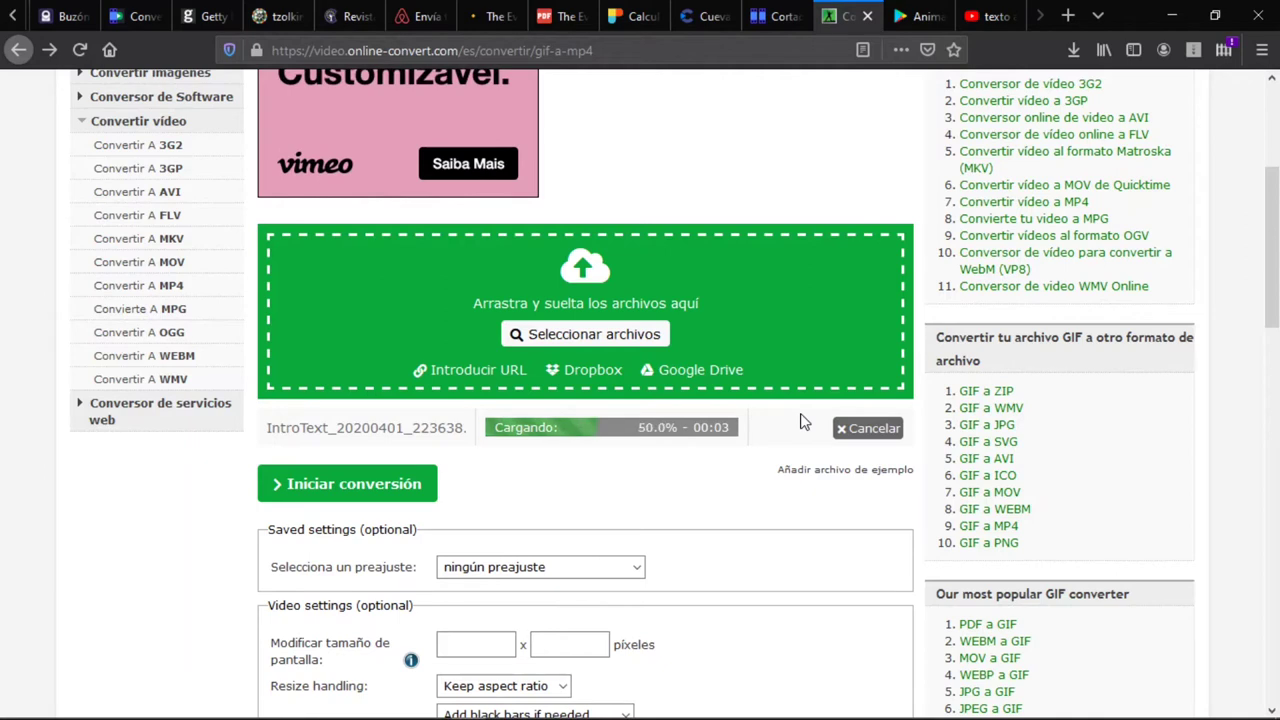
pyautogui.click(635, 574)
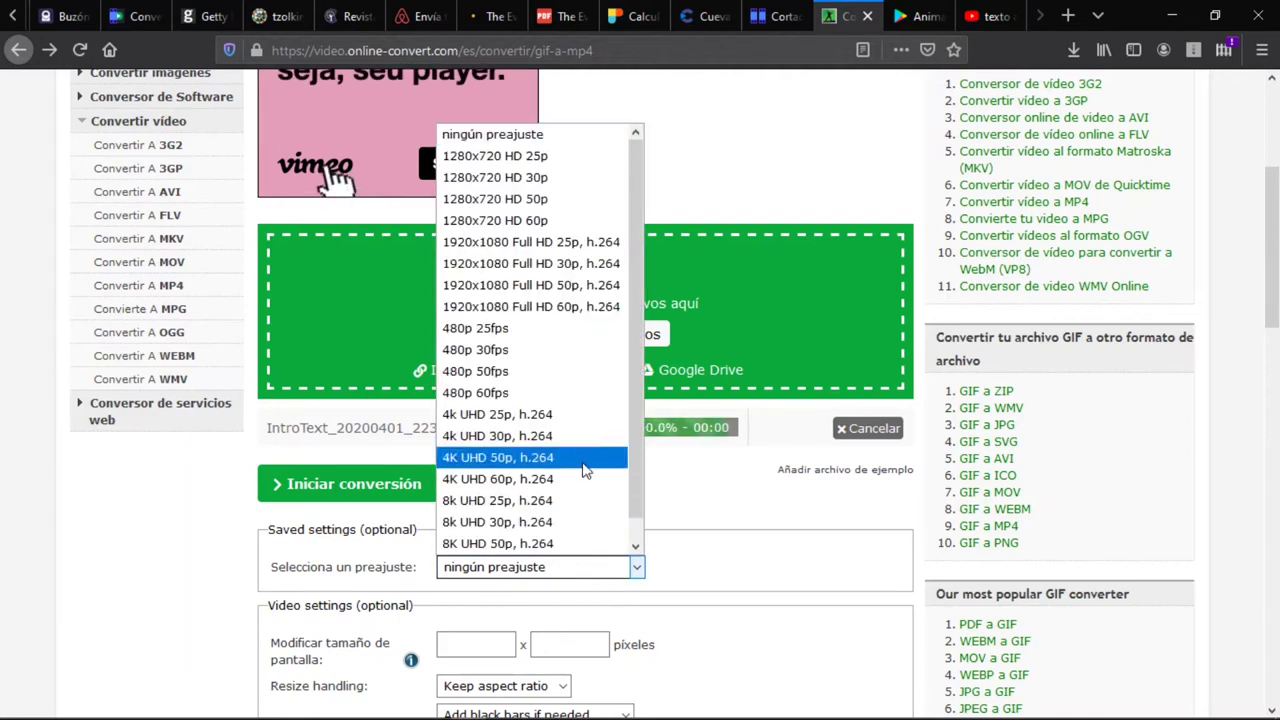
pyautogui.click(565, 242)
# - Convert the GIF to MP4, save it, and show the download in Descargas
pyautogui.scroll(-1, 1275, 288)
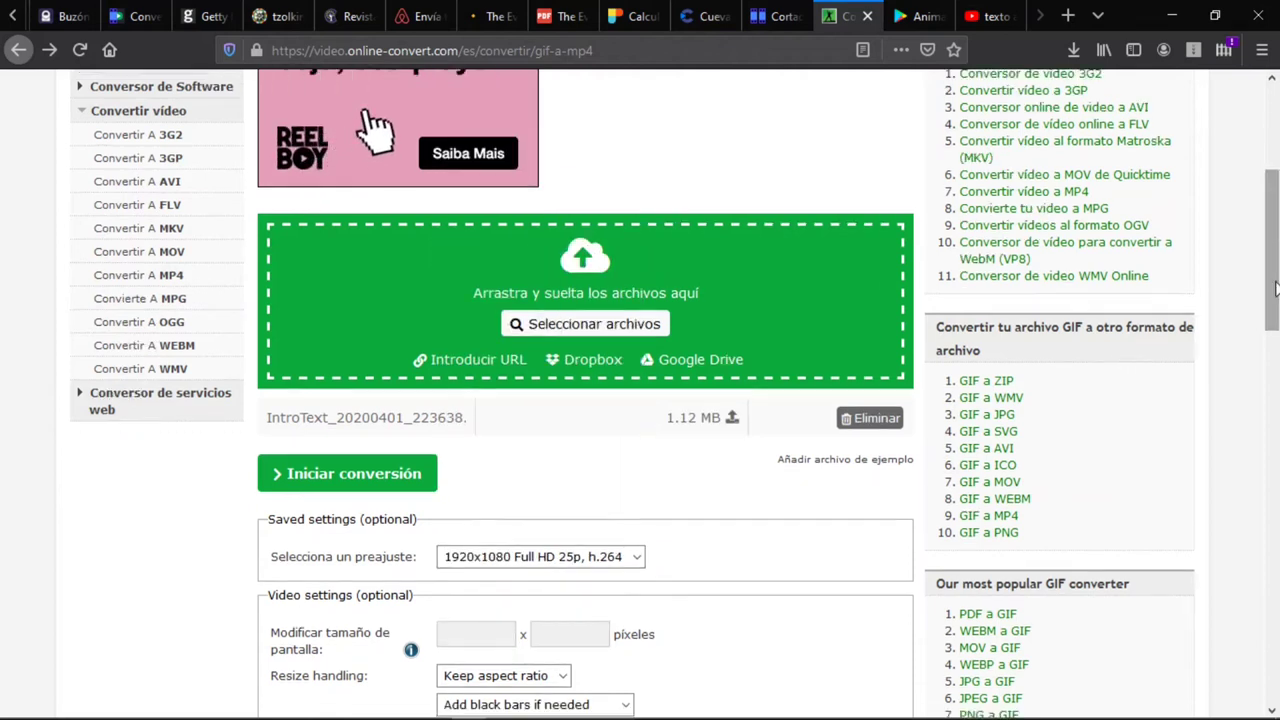
pyautogui.scroll(-3, 1275, 288)
pyautogui.scroll(2, 400, 430)
pyautogui.click(398, 420)
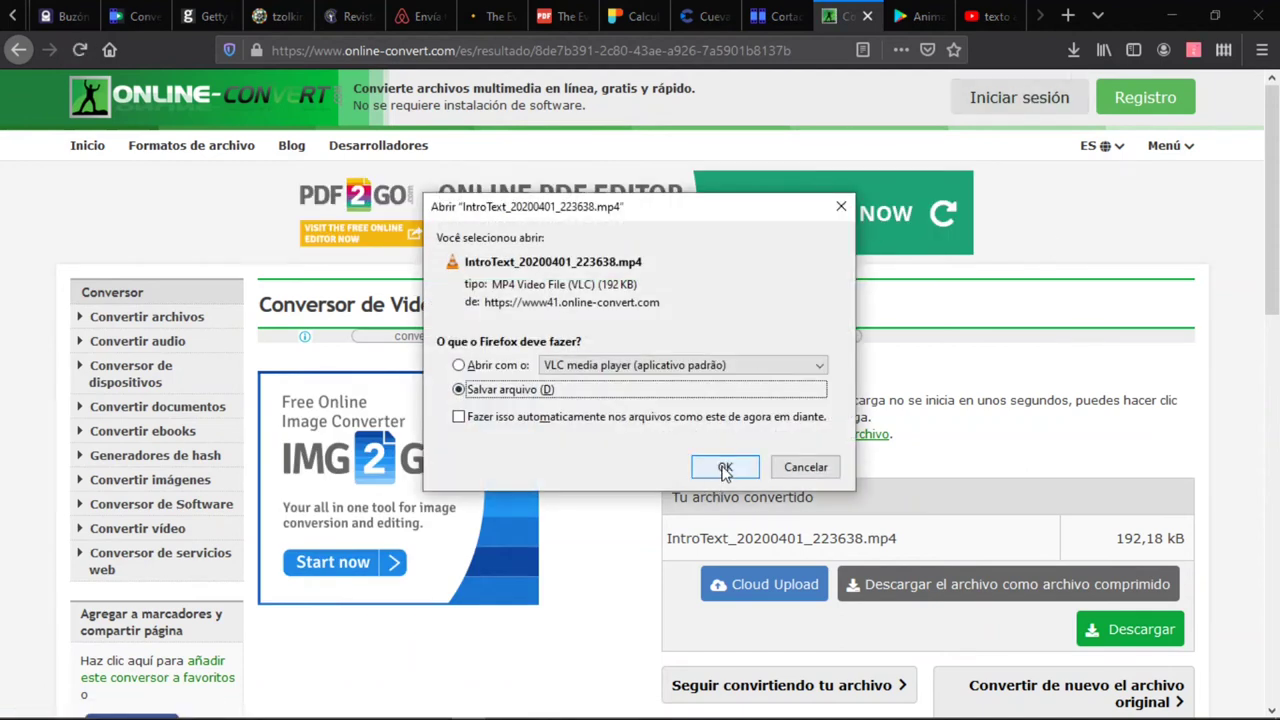
pyautogui.click(725, 468)
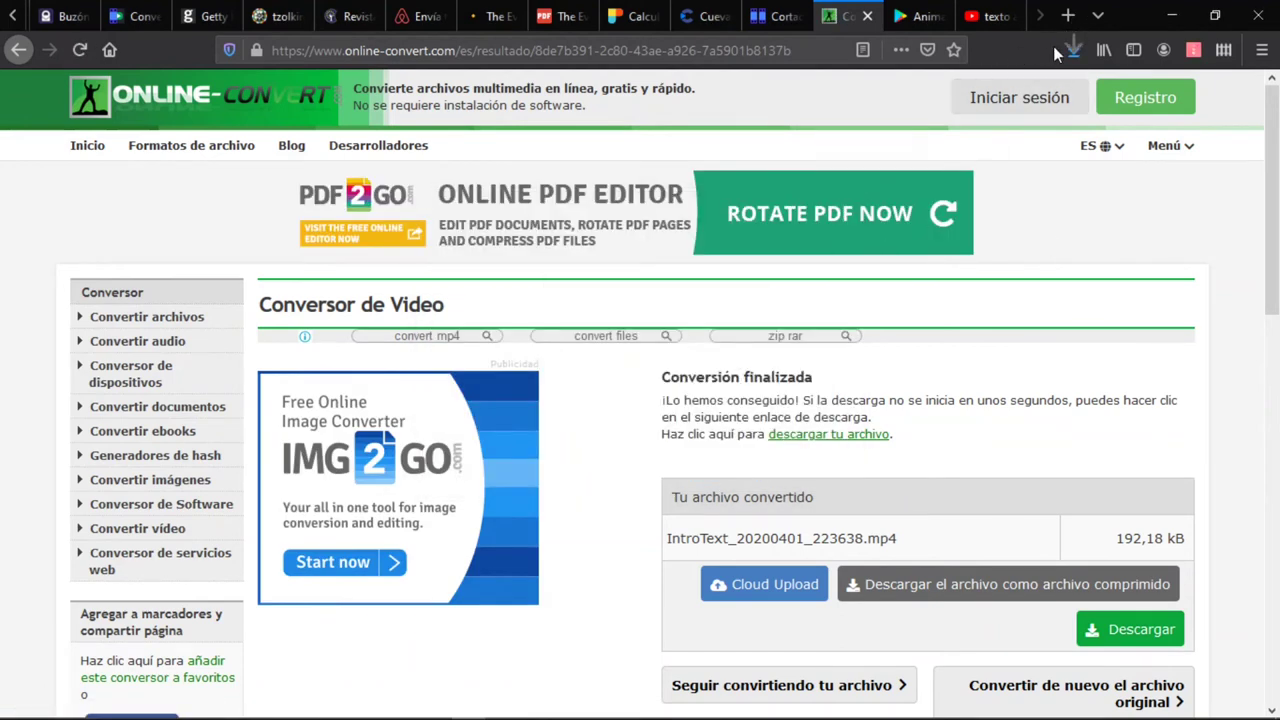
pyautogui.click(1073, 49)
pyautogui.click(1060, 90)
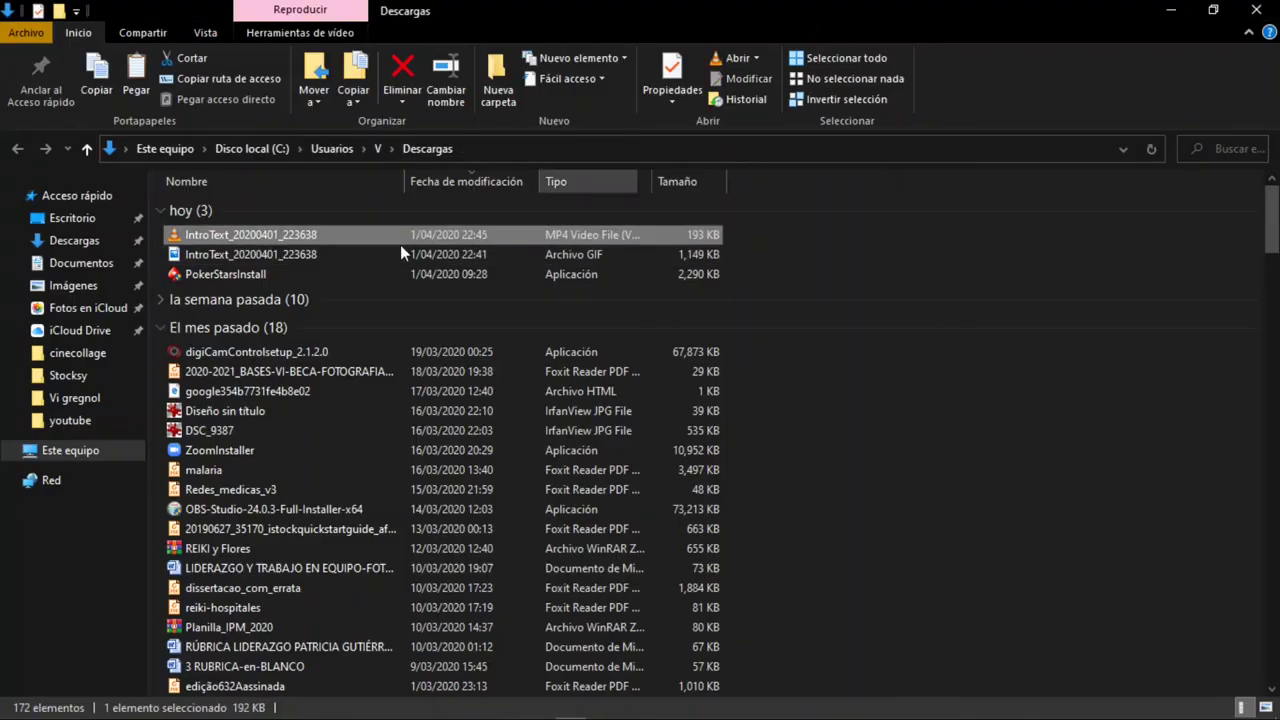
# - Drop the converted IntroText MP4 onto the Online Video Cutter page
pyautogui.moveTo(337, 233)
pyautogui.mouseDown()
pyautogui.moveTo(222, 712)
pyautogui.moveTo(478, 712)
pyautogui.moveTo(722, 73)
pyautogui.moveTo(659, 319)
pyautogui.mouseUp()
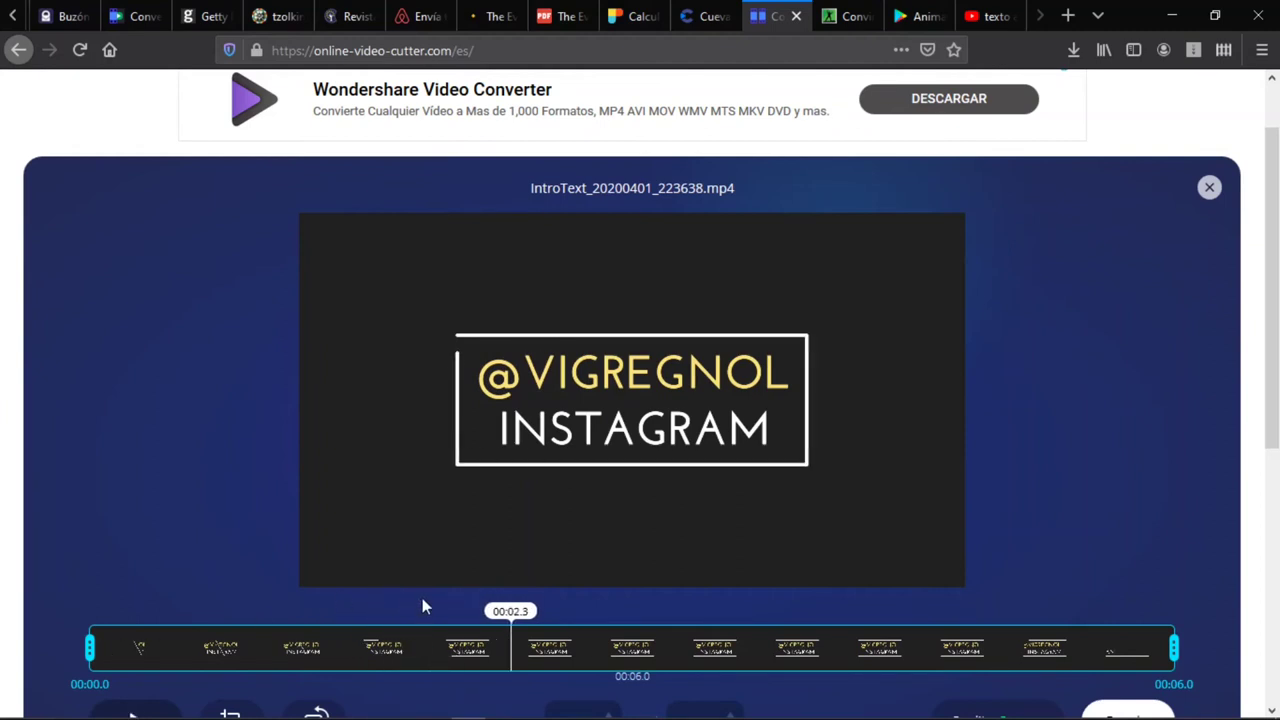
pyautogui.scroll(-1, 640, 630)
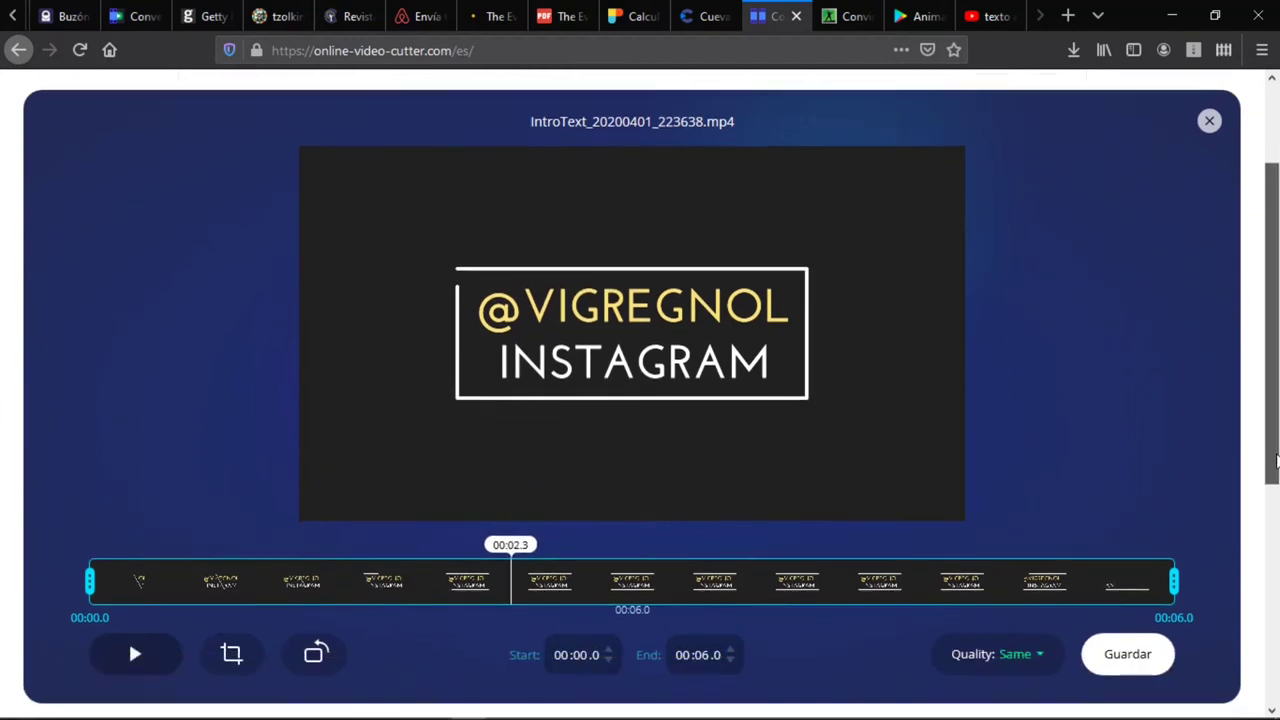
pyautogui.click(231, 655)
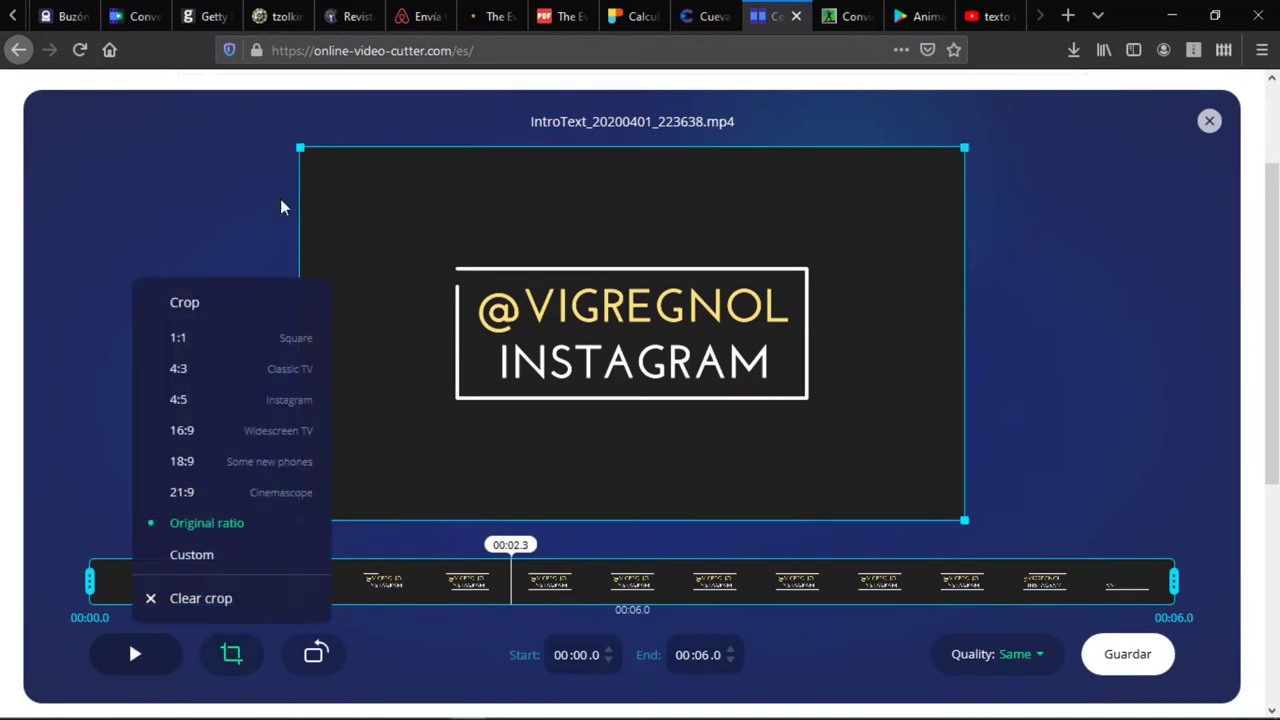
pyautogui.moveTo(299, 149); pyautogui.dragTo(436, 268)
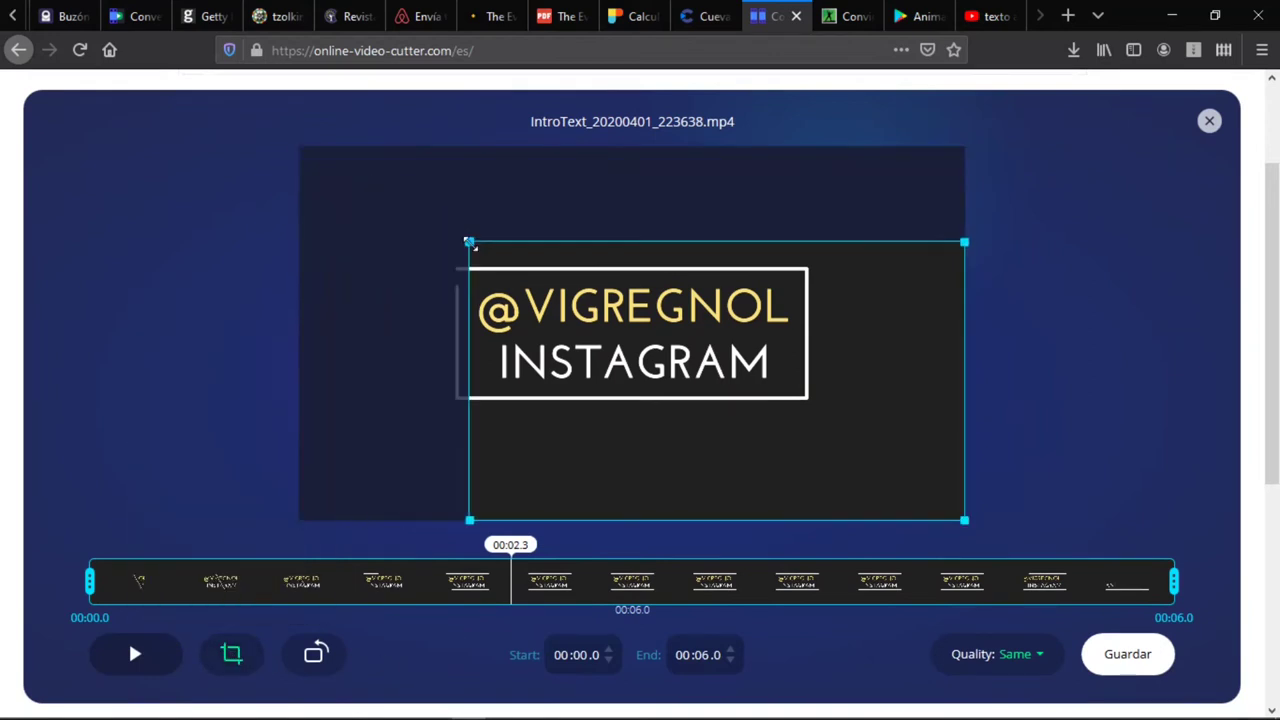
pyautogui.click(229, 654)
pyautogui.click(216, 557)
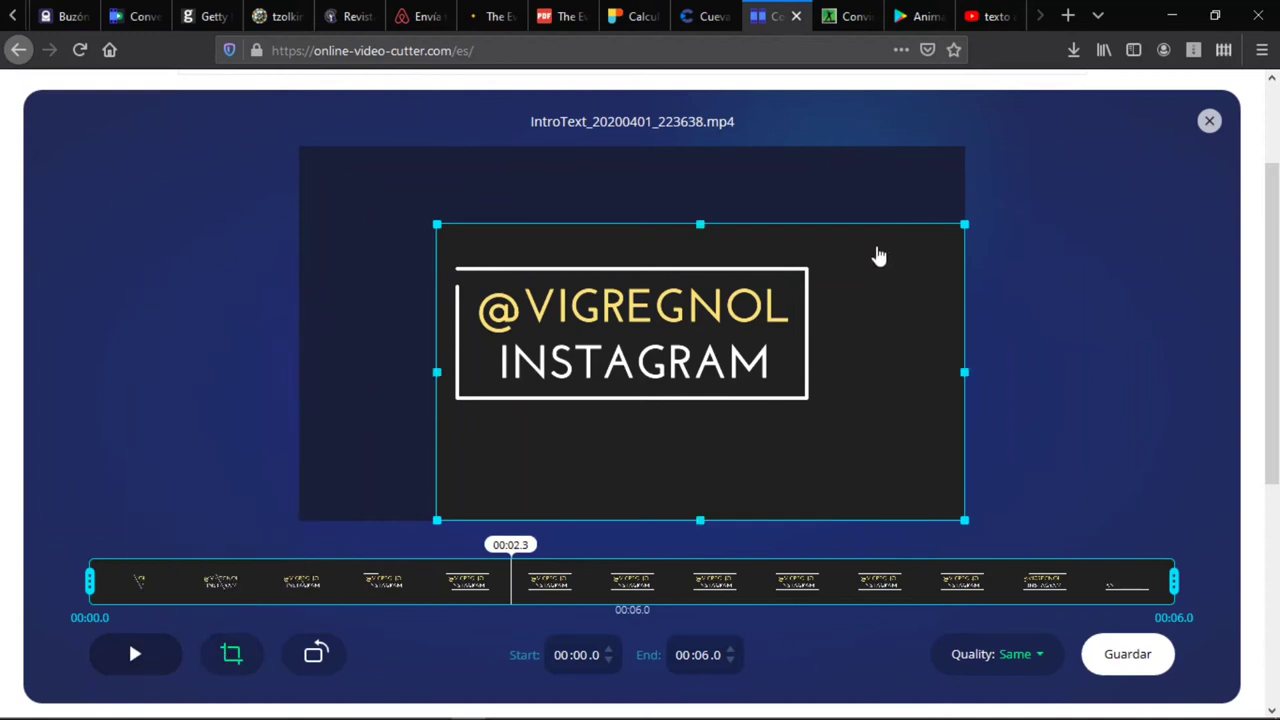
pyautogui.moveTo(964, 225); pyautogui.dragTo(818, 258)
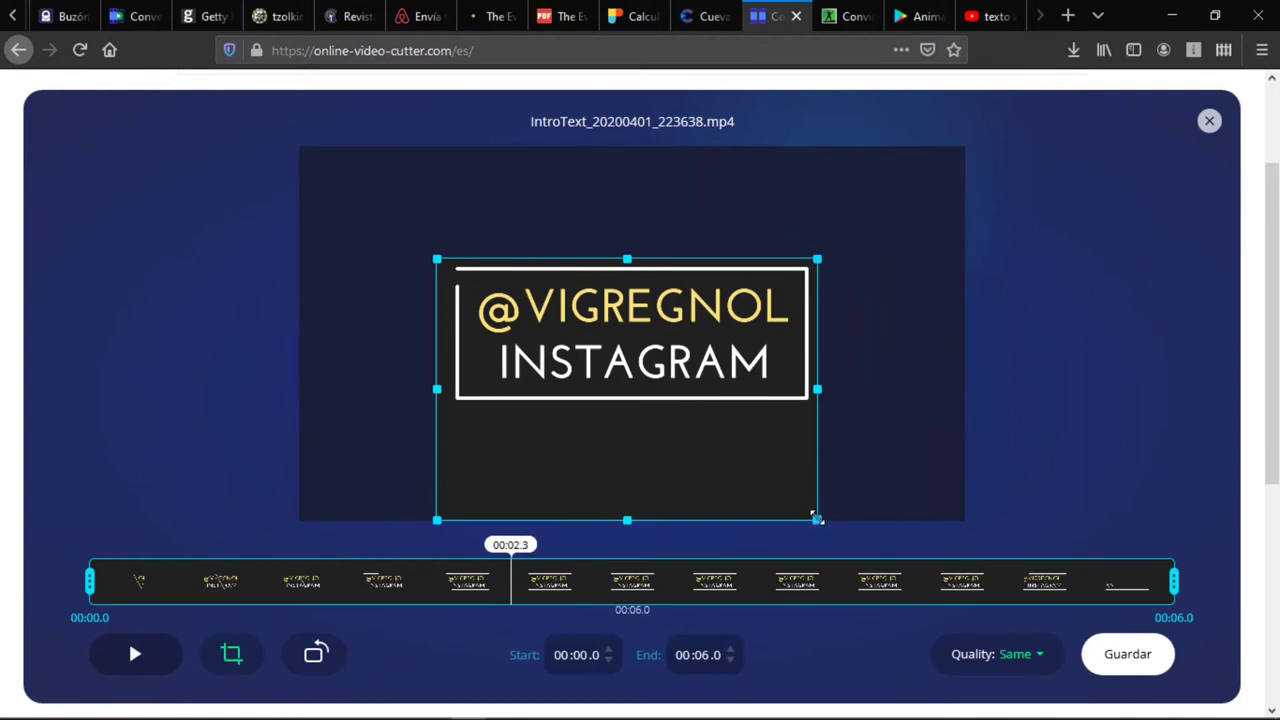
pyautogui.moveTo(816, 518); pyautogui.dragTo(815, 408)
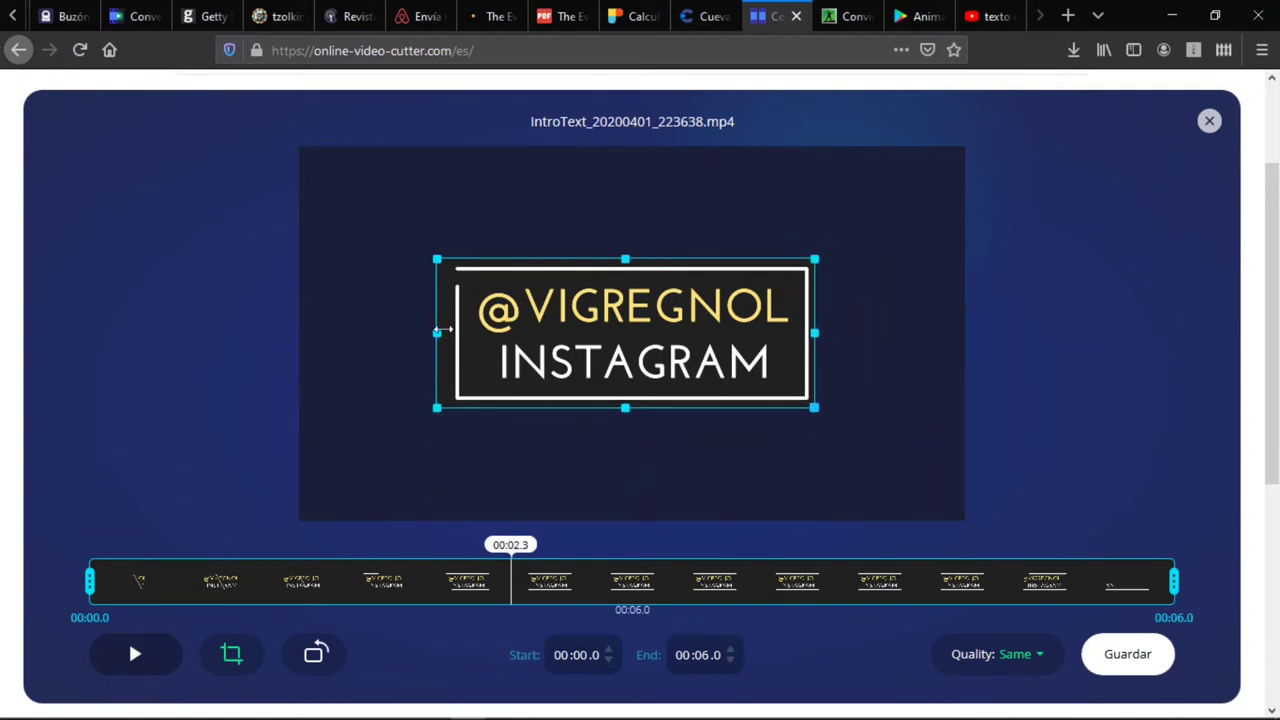
pyautogui.moveTo(436, 332); pyautogui.dragTo(447, 332)
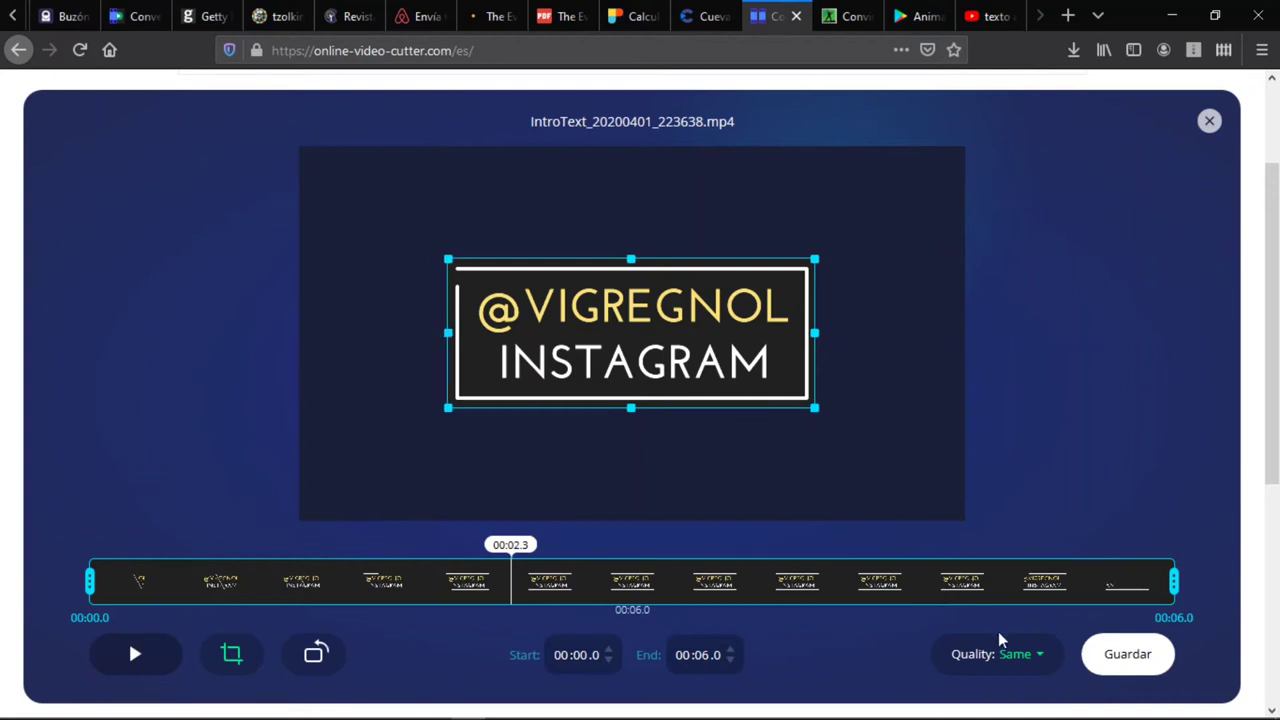
# - Export the cropped clip at 1080p quality and save the MP4
pyautogui.click(1029, 657)
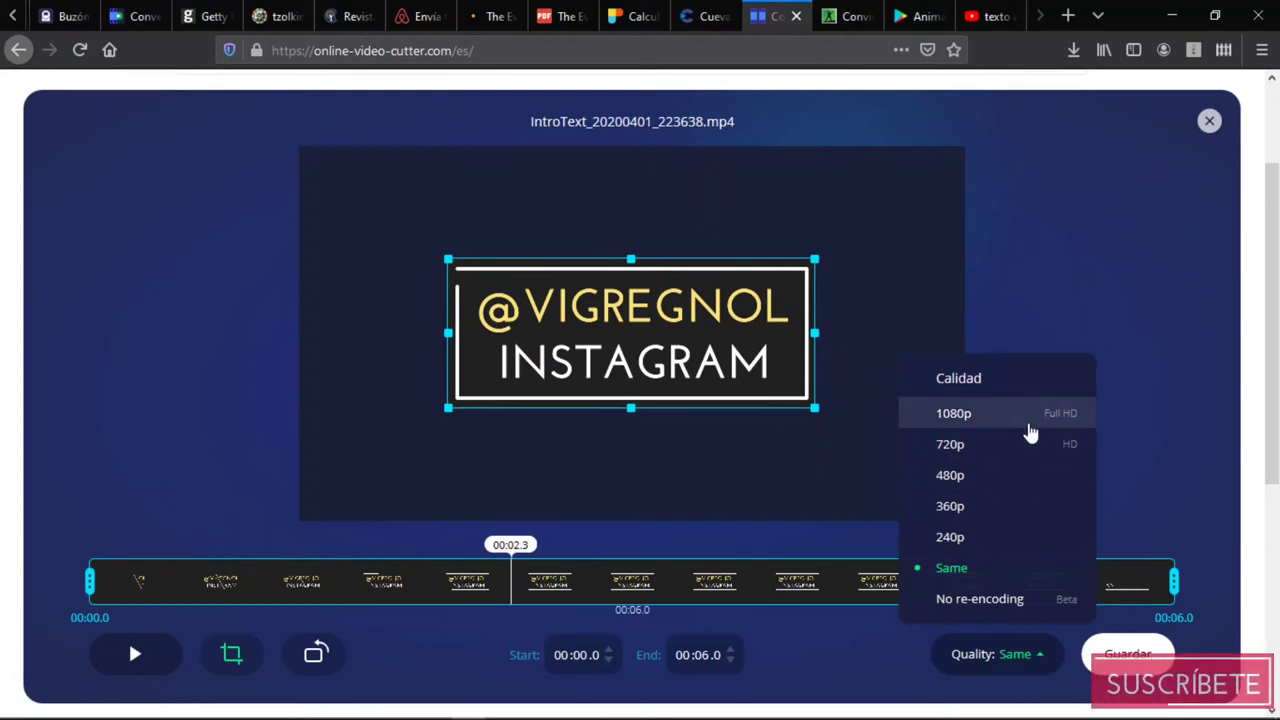
pyautogui.click(1031, 413)
pyautogui.click(1105, 657)
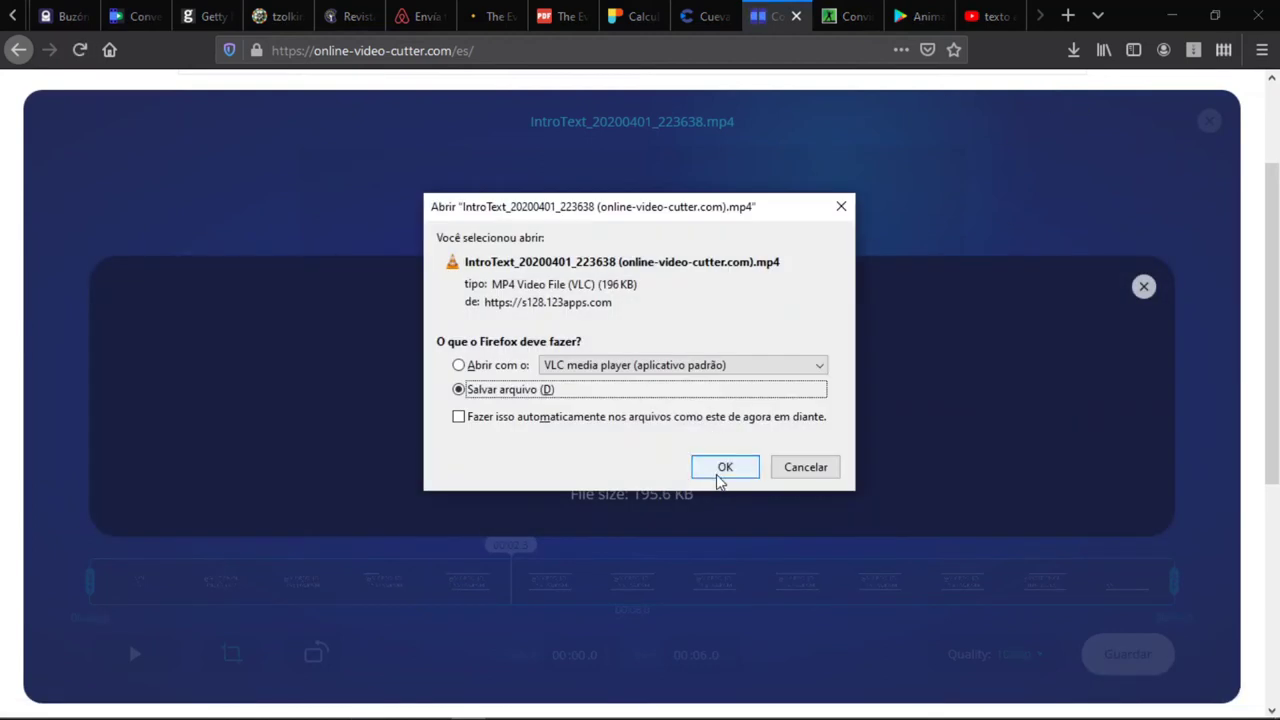
pyautogui.click(720, 470)
# - Locate the downloaded cropped MP4 and drag it into Shotcut's playlist
pyautogui.click(1073, 52)
pyautogui.click(1060, 97)
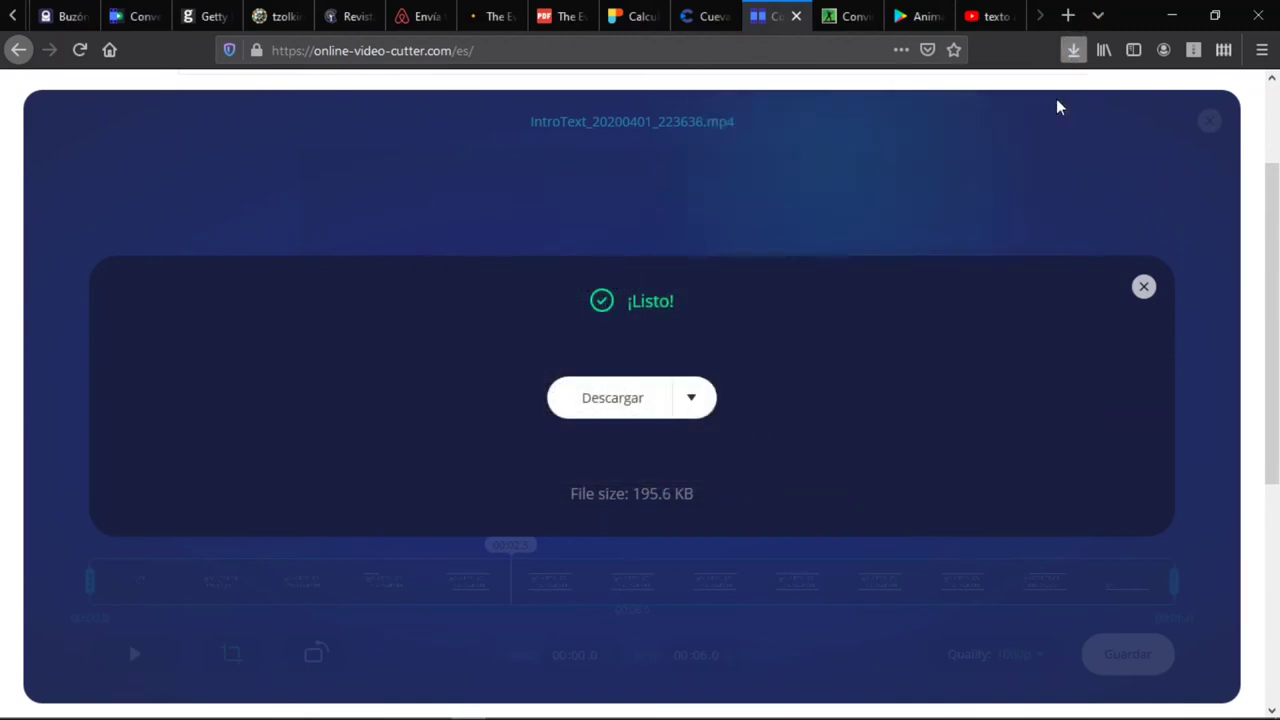
pyautogui.moveTo(380, 204)
pyautogui.mouseDown()
pyautogui.moveTo(343, 410)
pyautogui.moveTo(155, 712)
pyautogui.mouseUp()
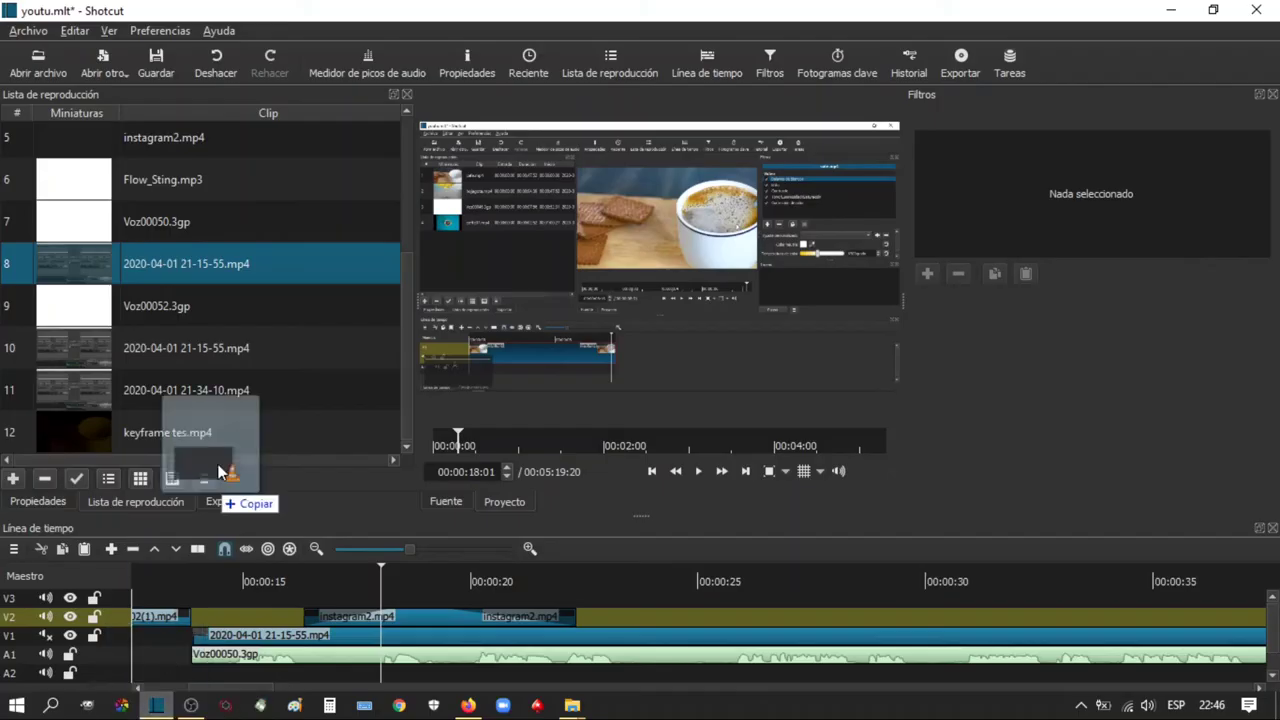
pyautogui.moveTo(155, 712); pyautogui.dragTo(241, 410)
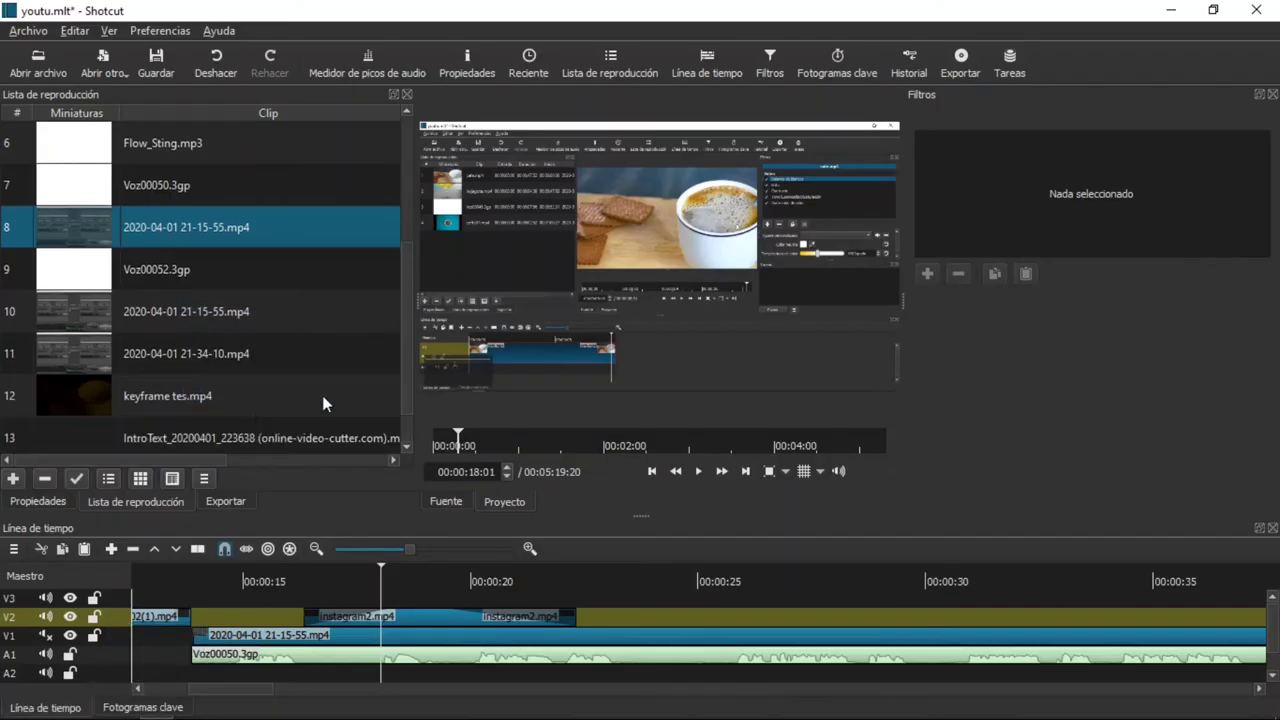
# - Shift the instagram2 clips later on V2 and drop the IntroText clip into the gap near 00:00:17
pyautogui.moveTo(403, 357); pyautogui.dragTo(398, 394)
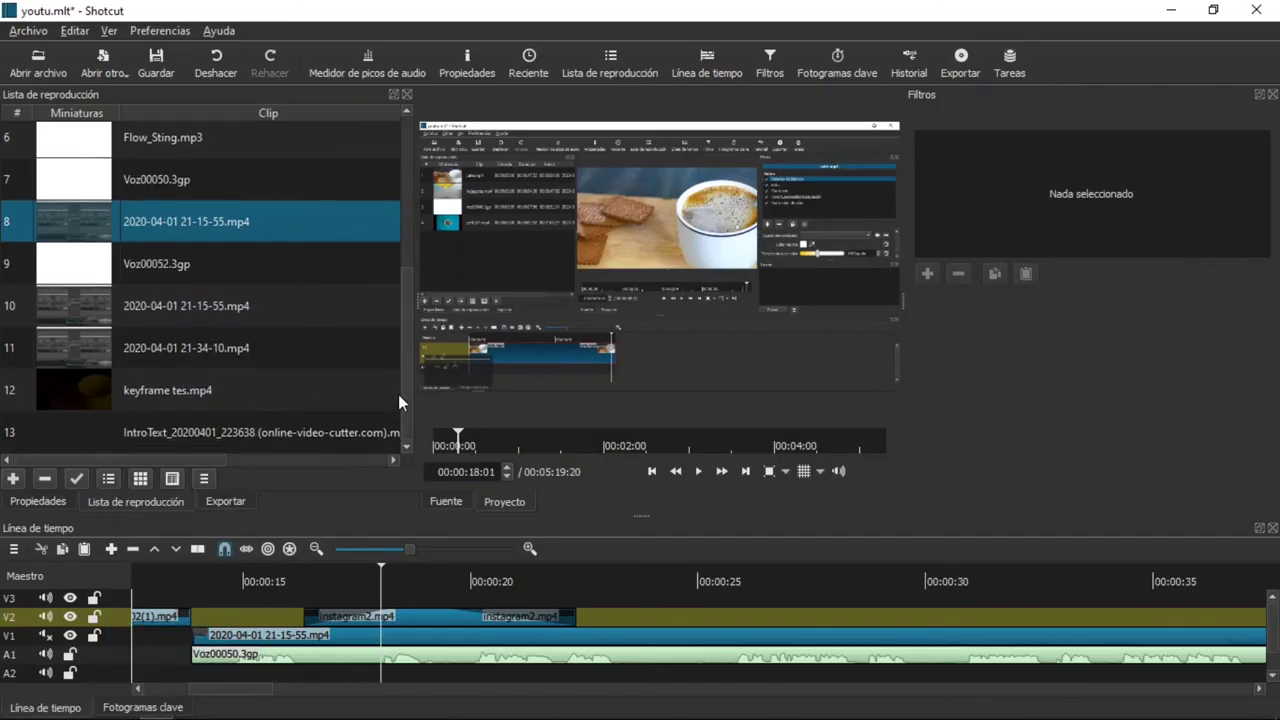
pyautogui.click(235, 438)
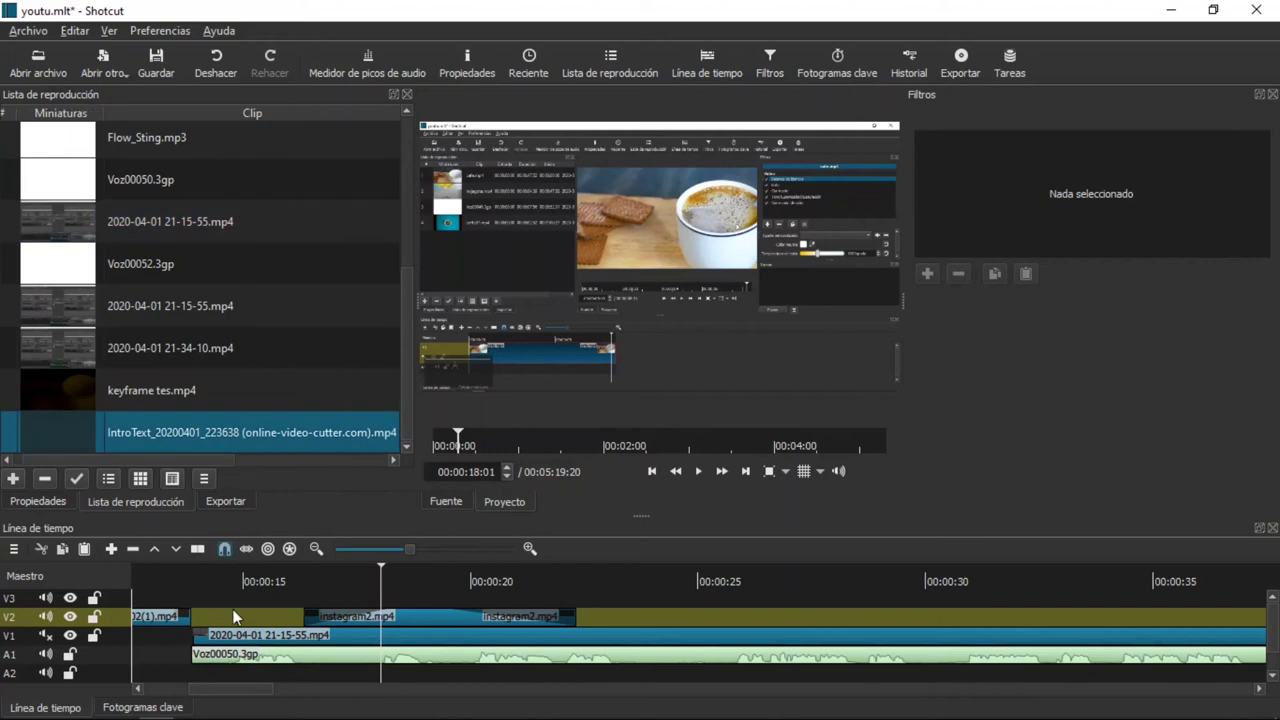
pyautogui.hscroll(-3, 234, 690)
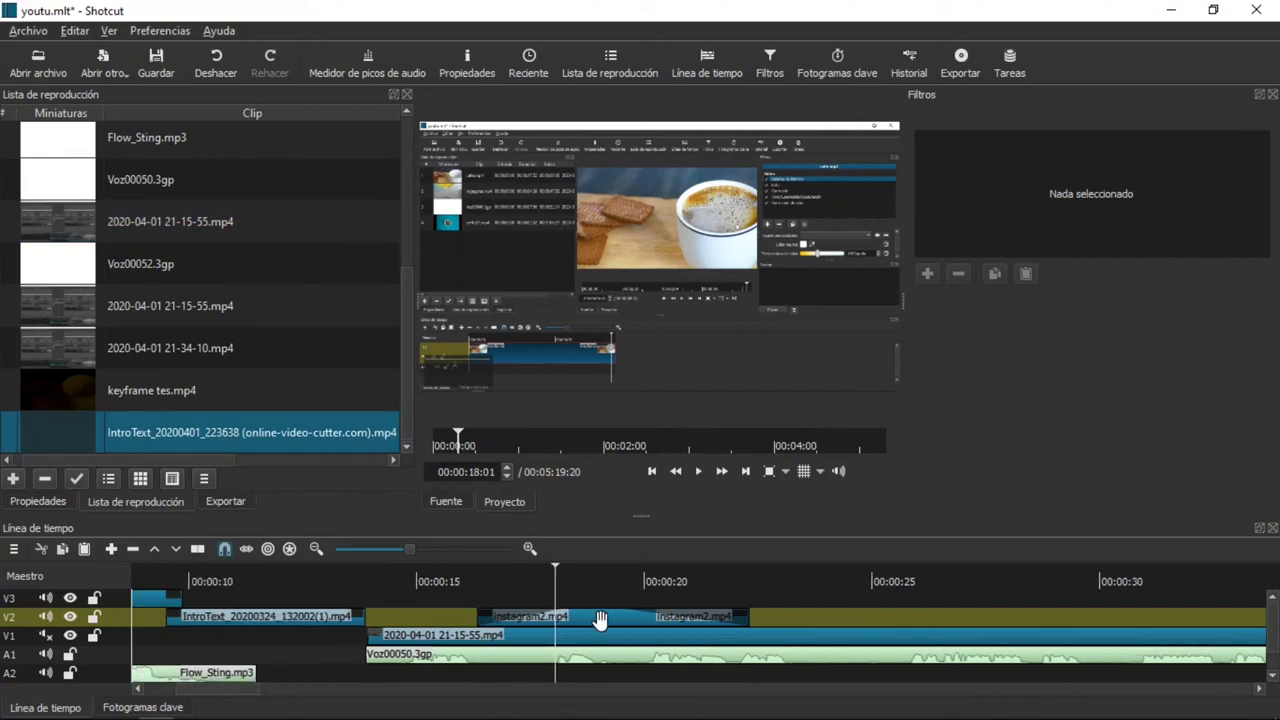
pyautogui.moveTo(600, 619); pyautogui.dragTo(734, 620)
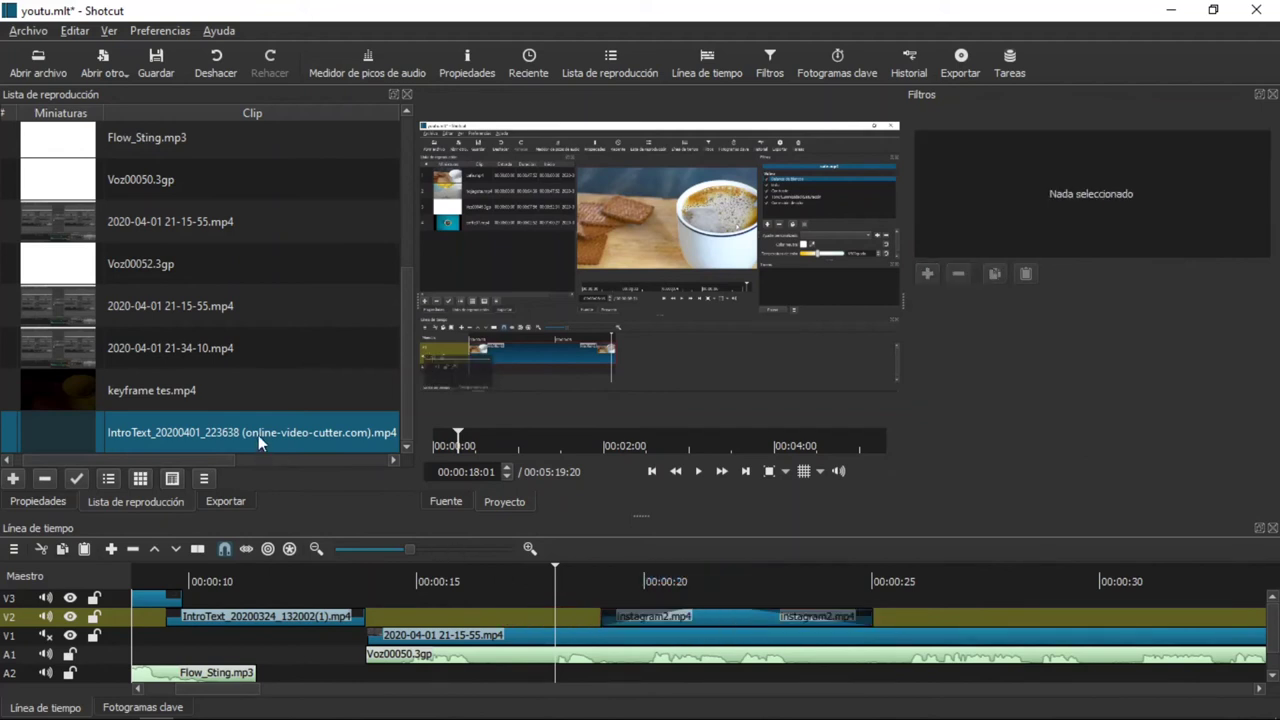
pyautogui.moveTo(258, 435)
pyautogui.mouseDown()
pyautogui.moveTo(388, 610)
pyautogui.moveTo(325, 618)
pyautogui.mouseUp()
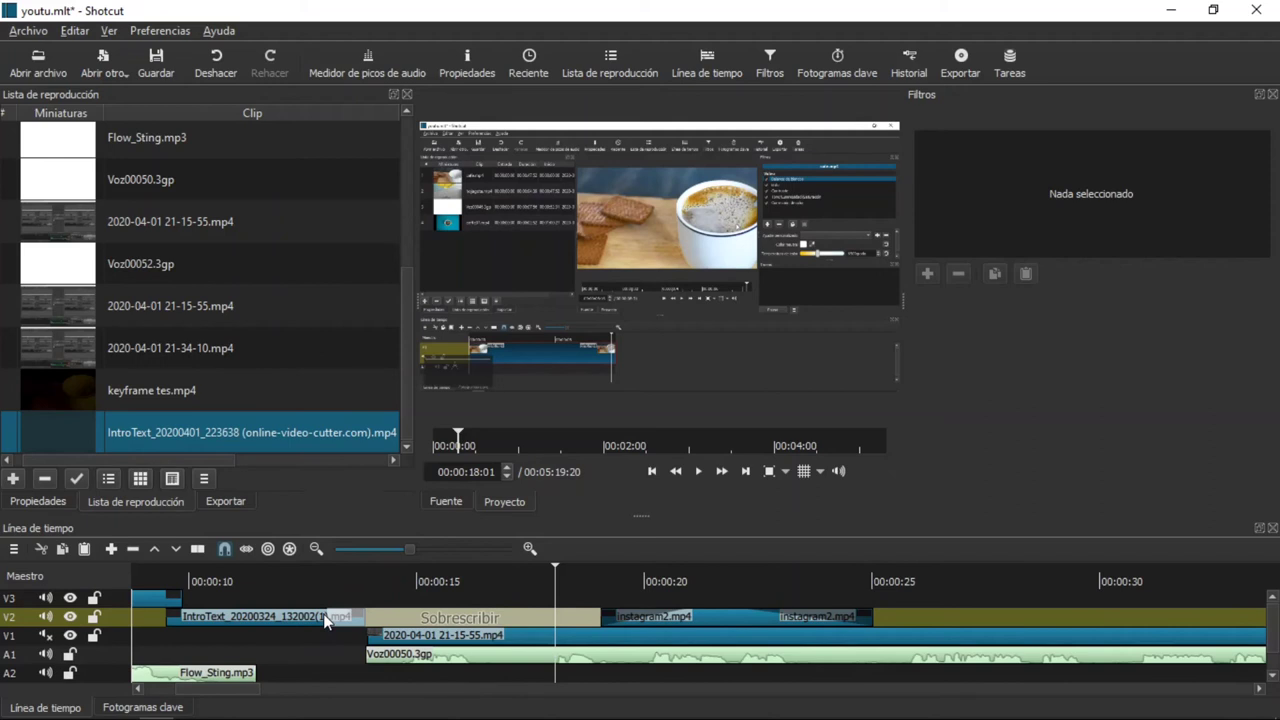
pyautogui.moveTo(325, 618); pyautogui.dragTo(353, 621)
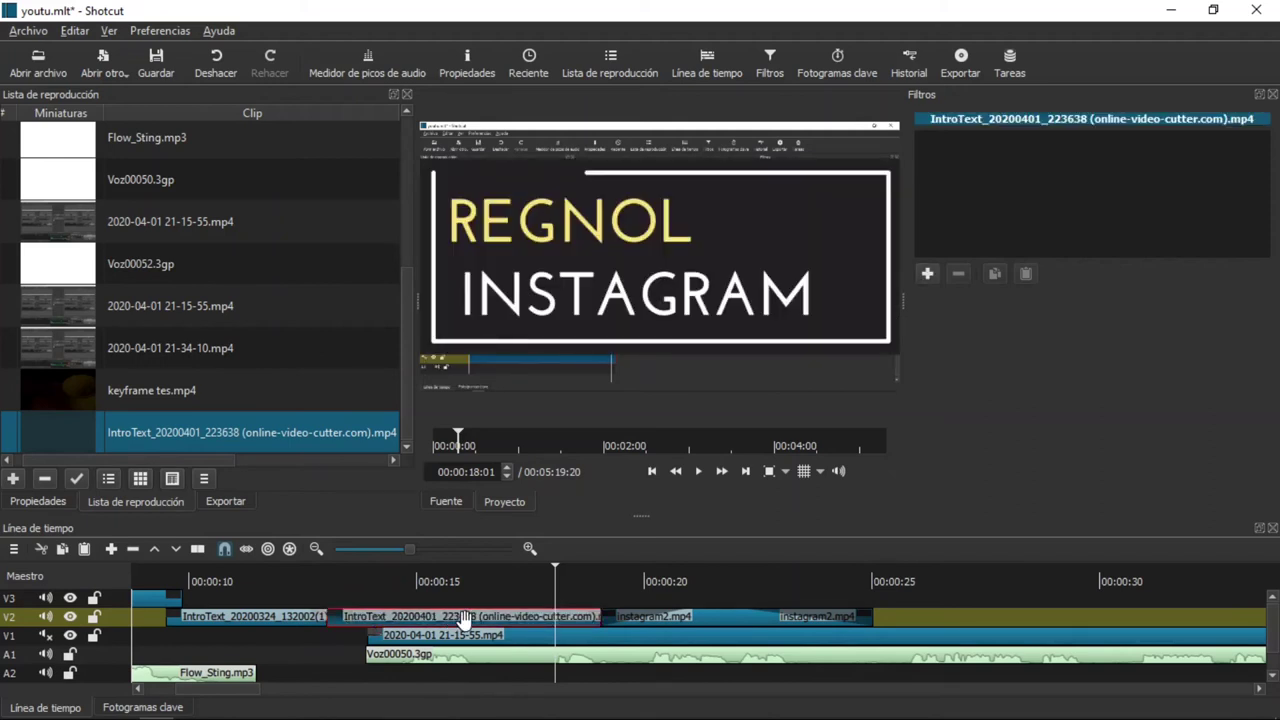
pyautogui.hotkey('ctrl', 'z')
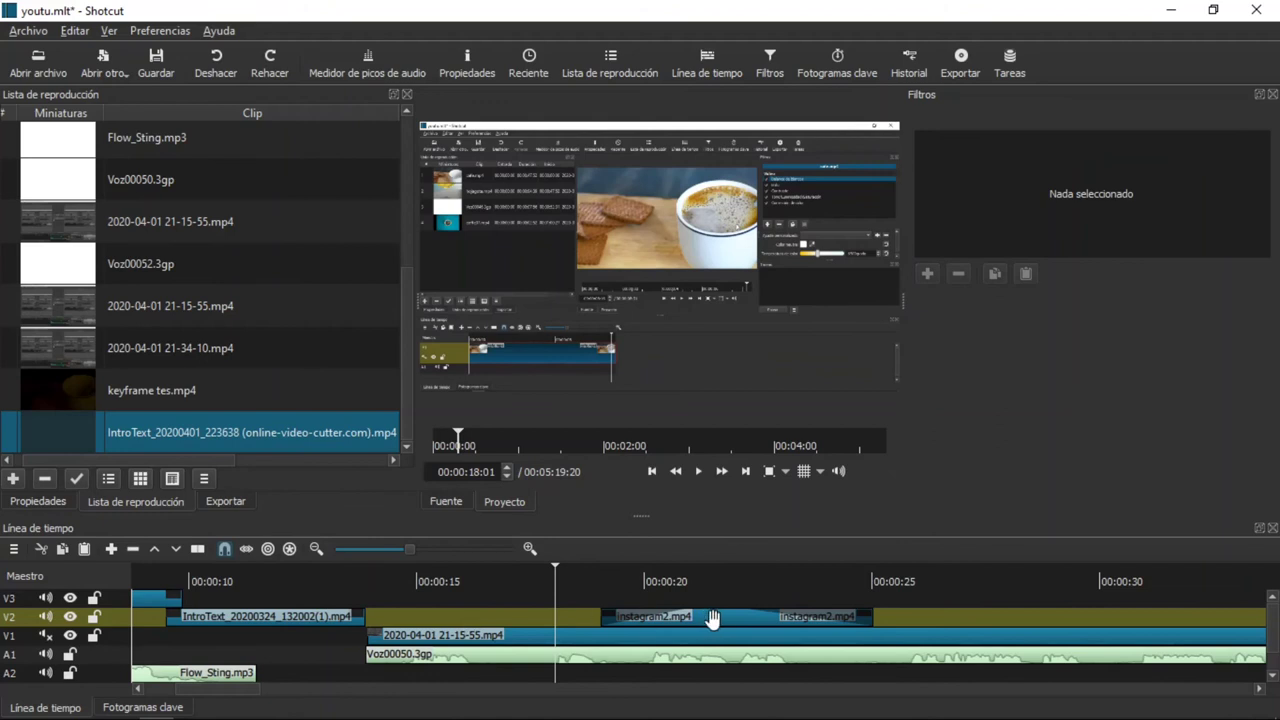
pyautogui.moveTo(722, 619); pyautogui.dragTo(928, 625)
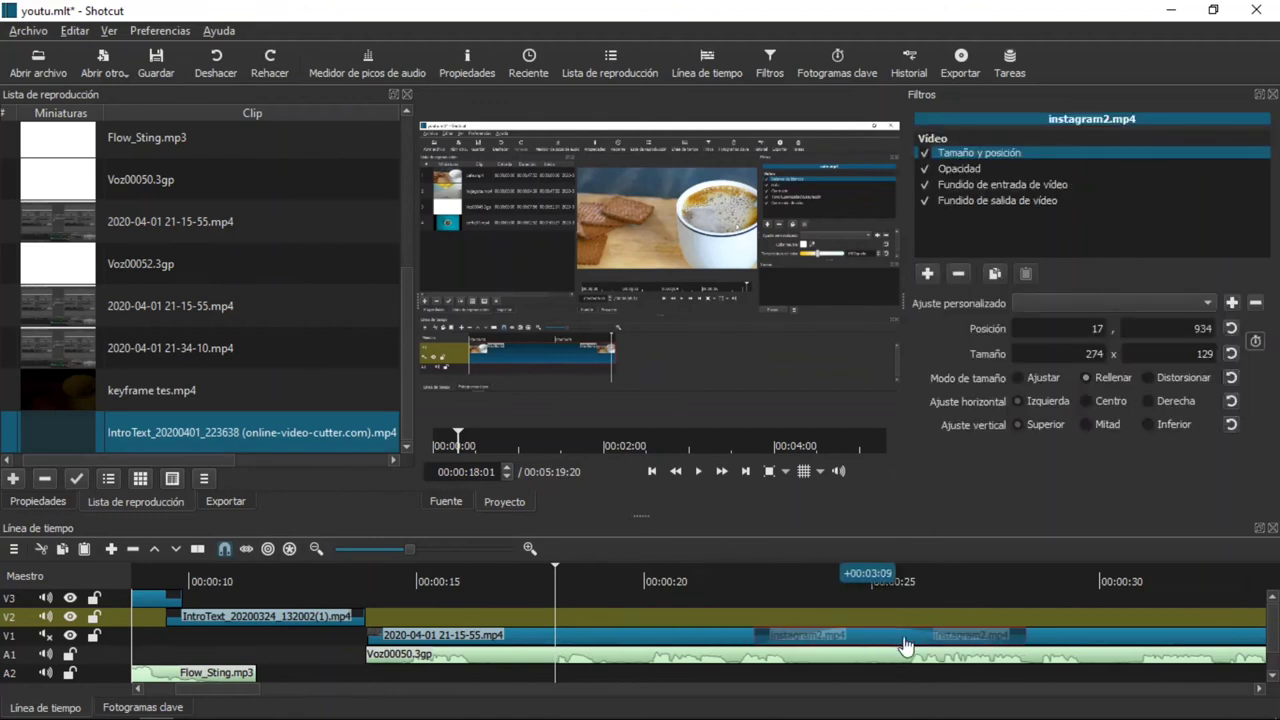
pyautogui.moveTo(928, 625); pyautogui.dragTo(942, 620)
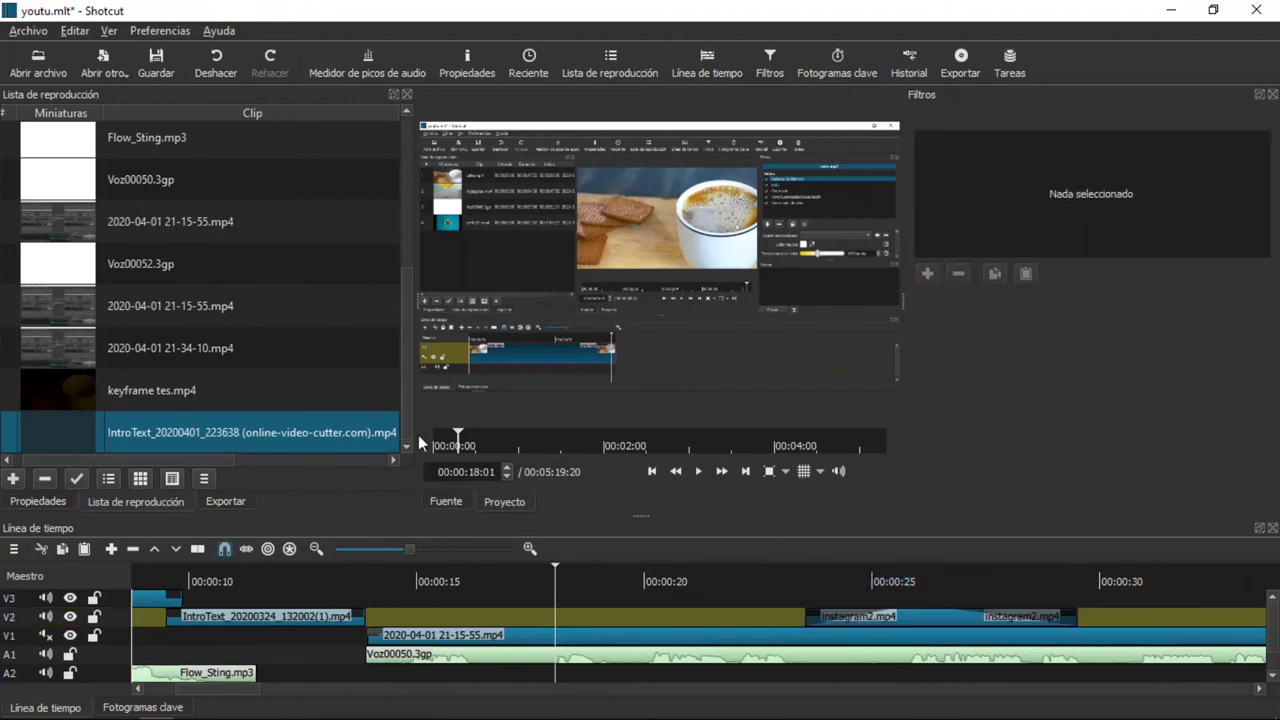
pyautogui.moveTo(212, 422); pyautogui.dragTo(510, 613)
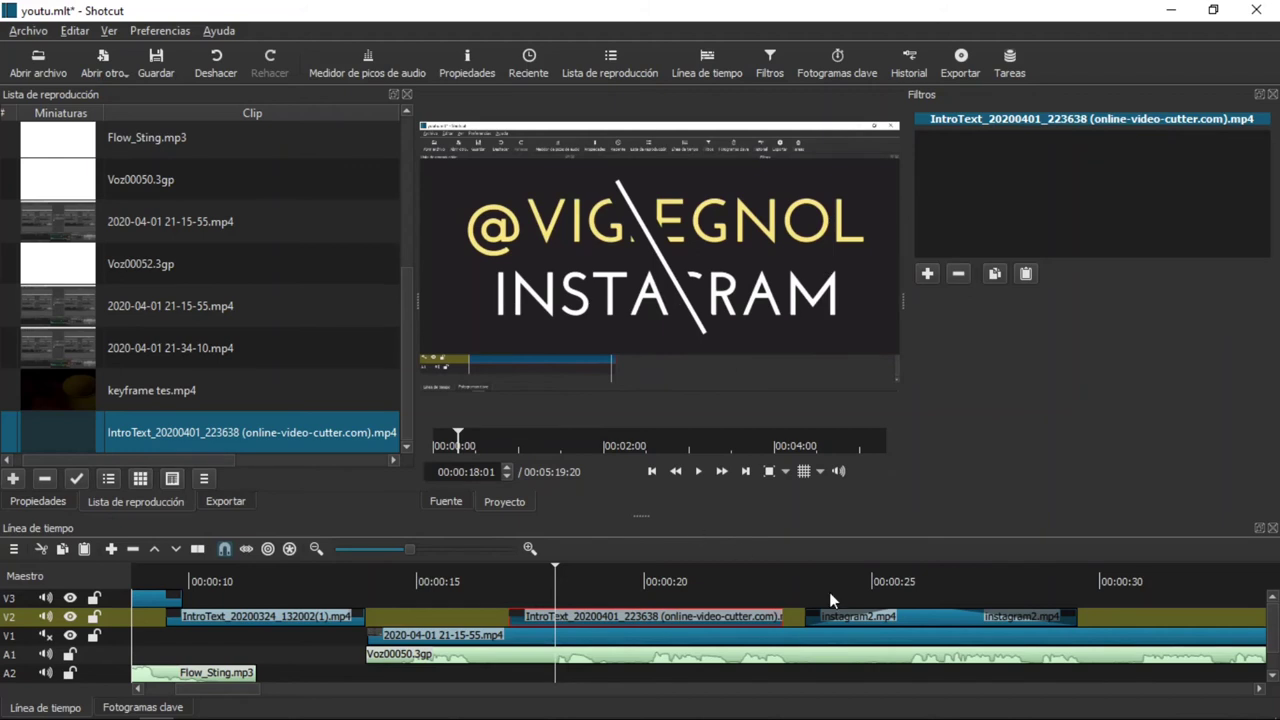
# - Add a Tamaño y posición filter and scale the overlay to 397x162 at 41,926
pyautogui.click(930, 276)
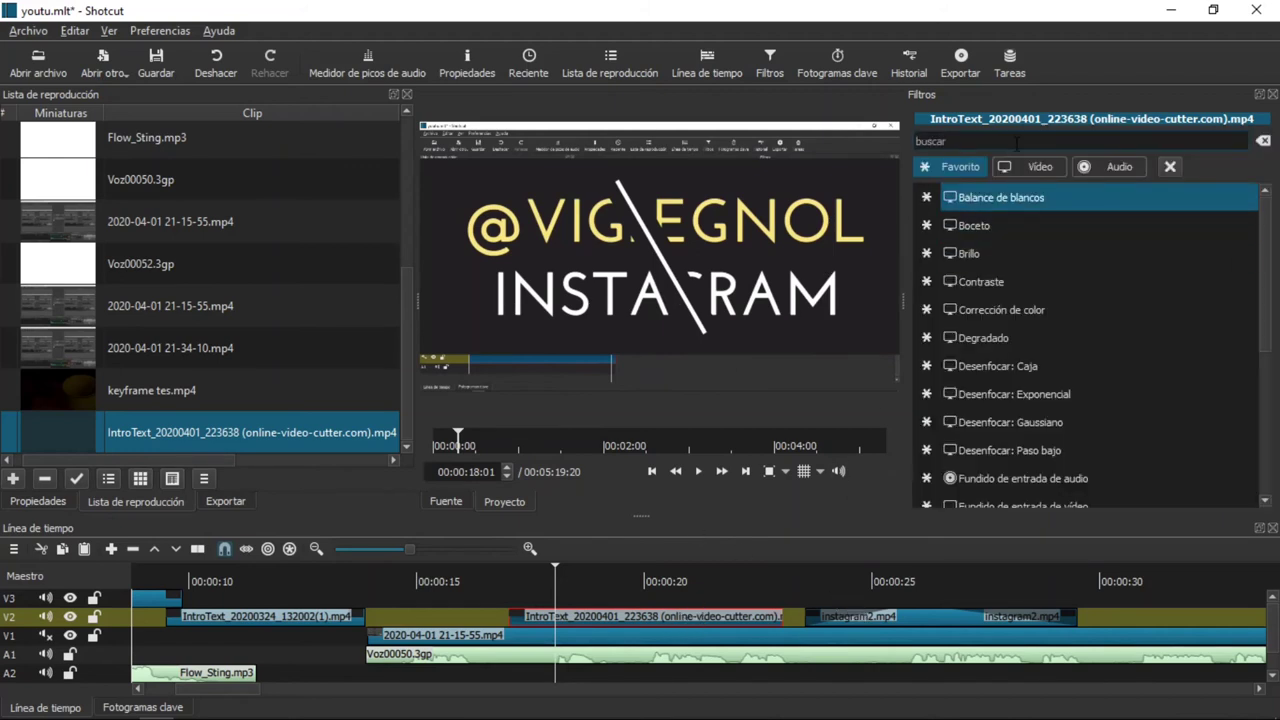
pyautogui.write('tama')
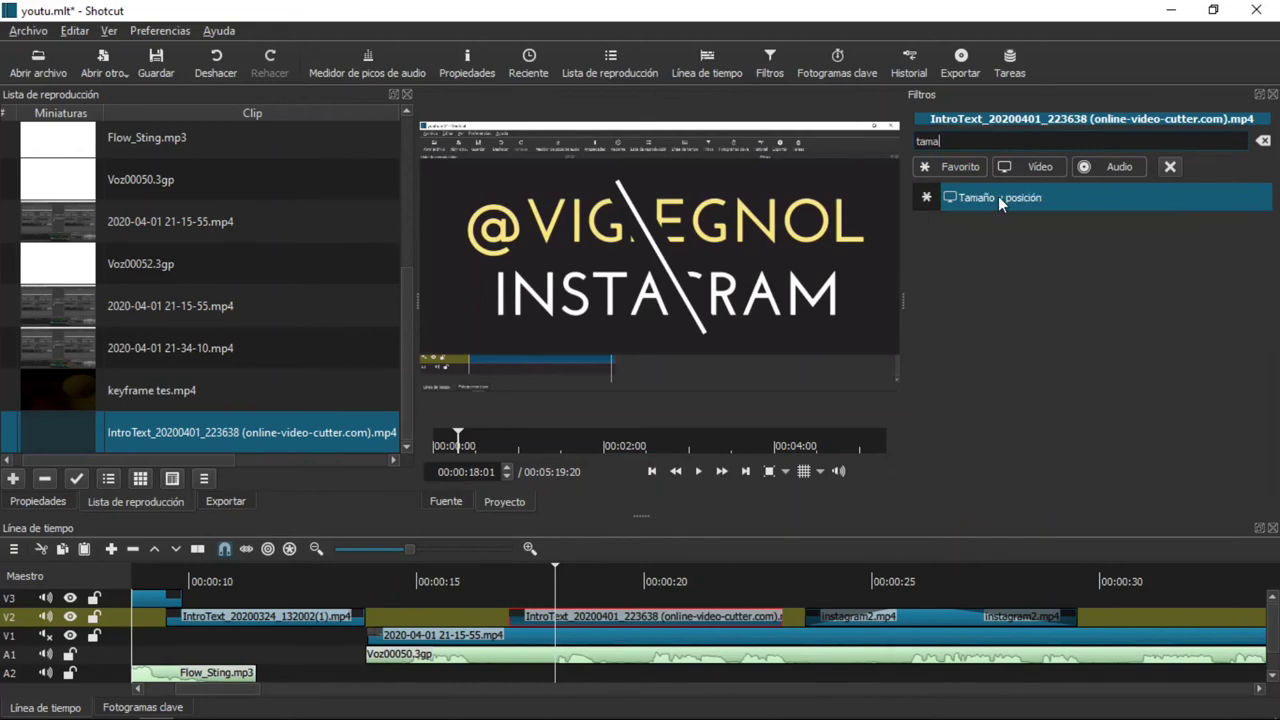
pyautogui.press('Return')
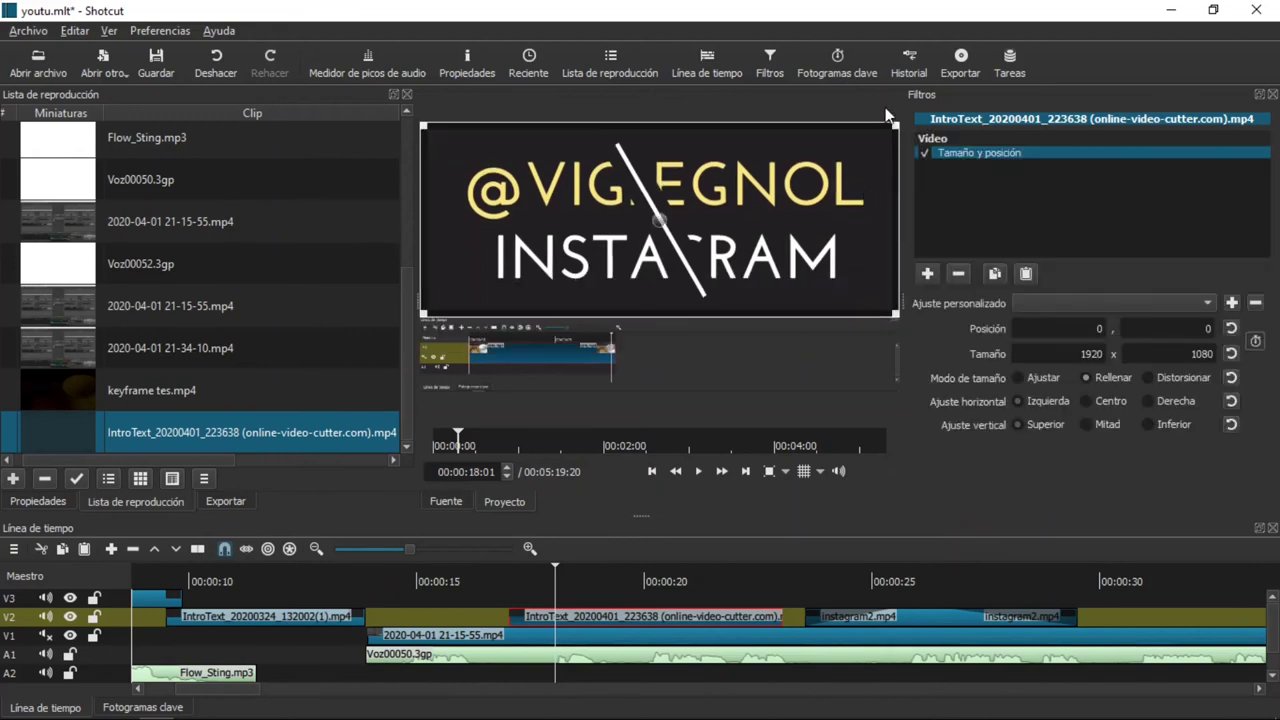
pyautogui.moveTo(894, 125); pyautogui.dragTo(525, 272)
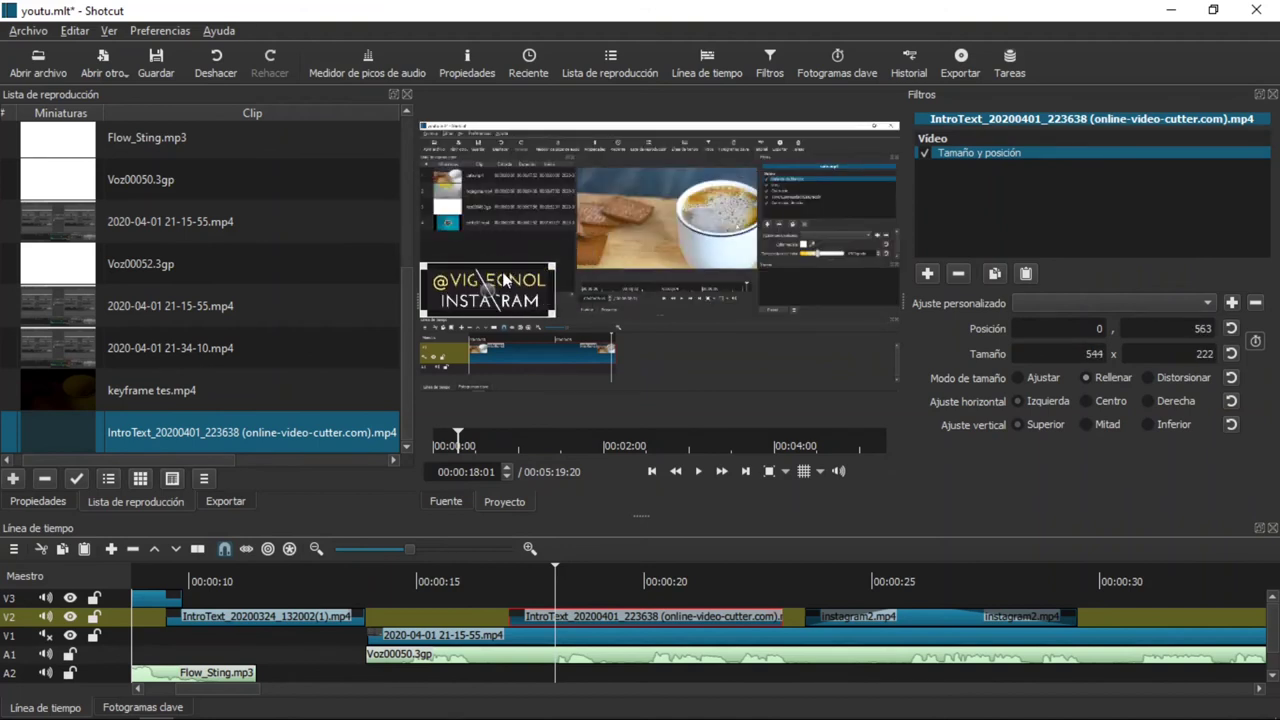
pyautogui.moveTo(525, 272)
pyautogui.mouseDown()
pyautogui.moveTo(487, 355)
pyautogui.moveTo(500, 387)
pyautogui.mouseUp()
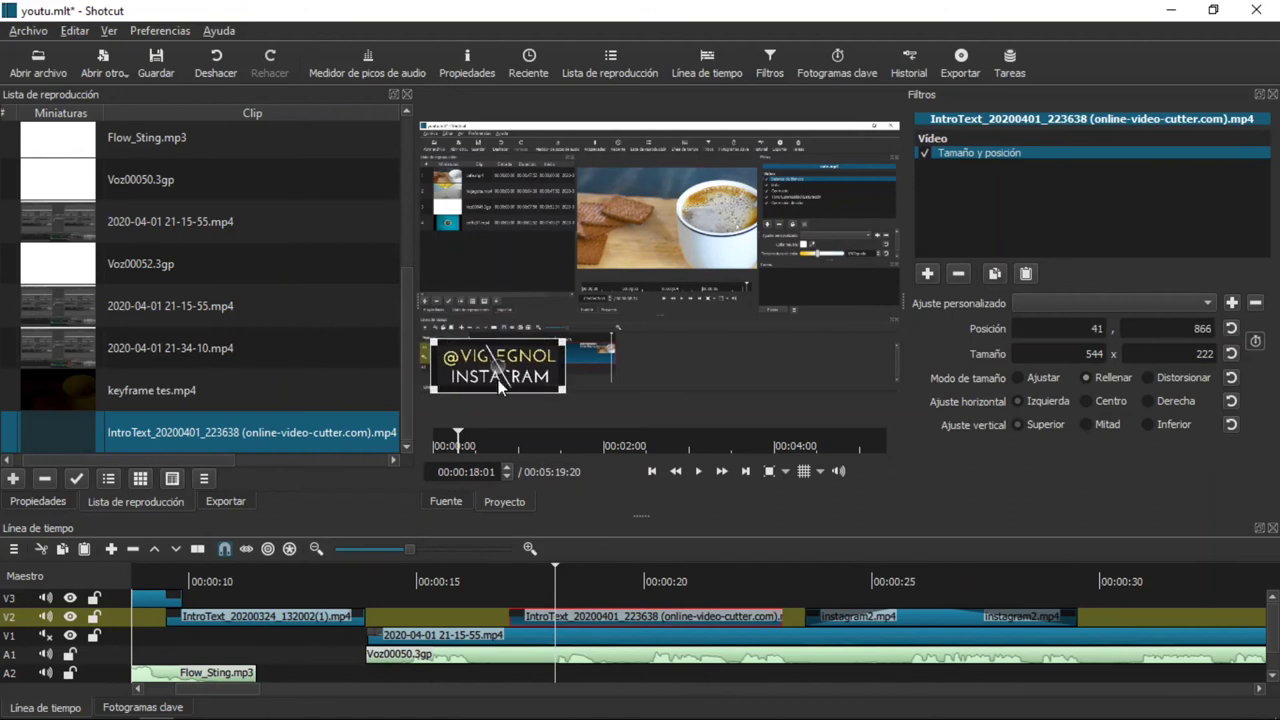
pyautogui.moveTo(569, 337); pyautogui.dragTo(507, 365)
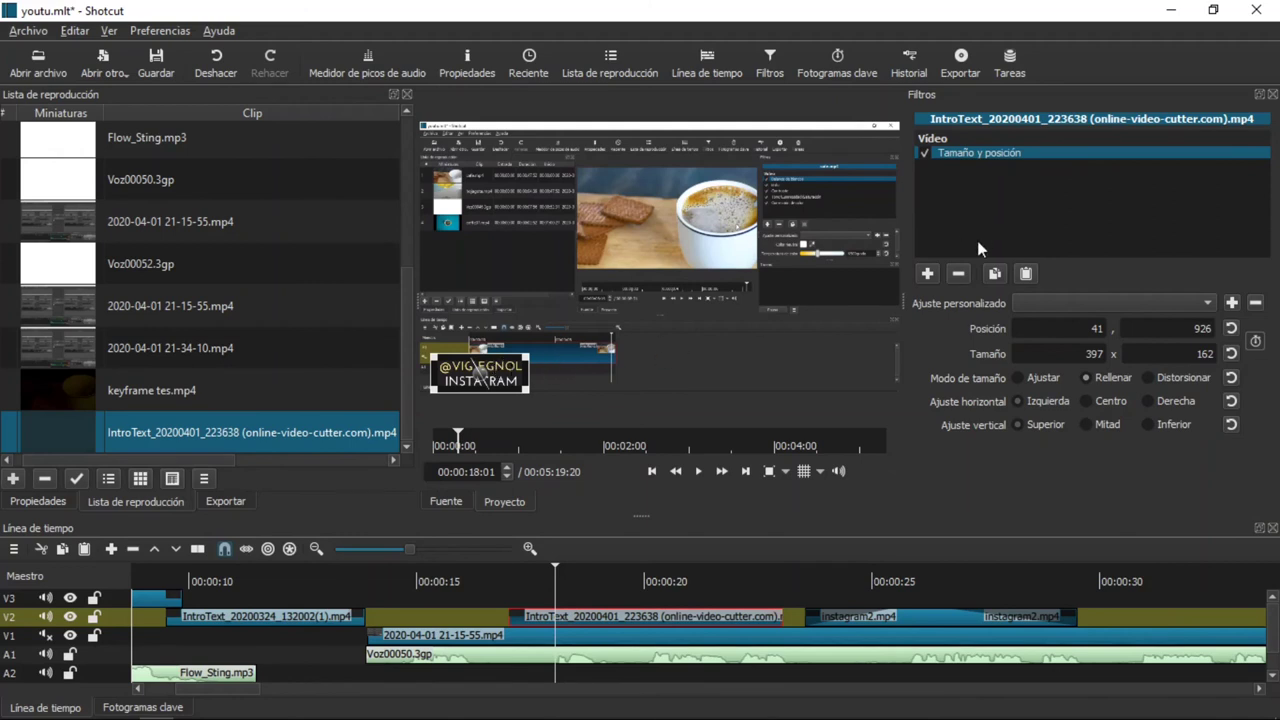
# - Add the Opacidad filter and set its level to about 79%
pyautogui.click(927, 273)
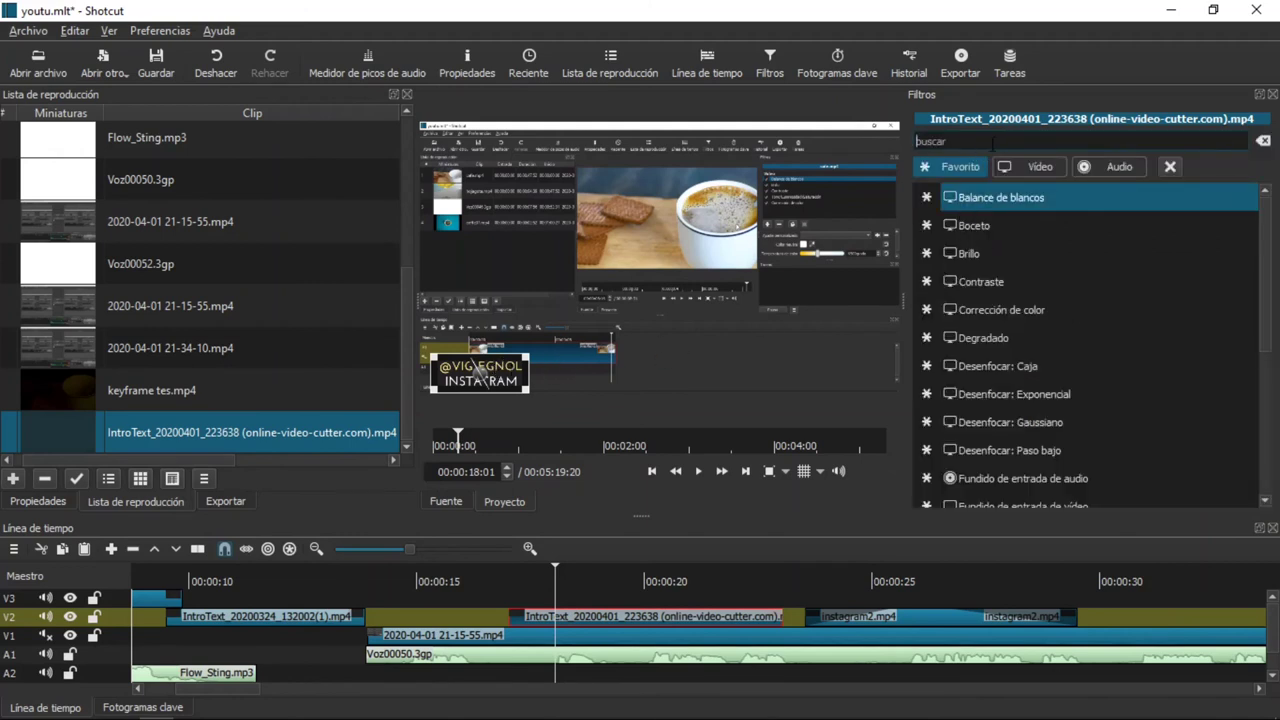
pyautogui.write('opa')
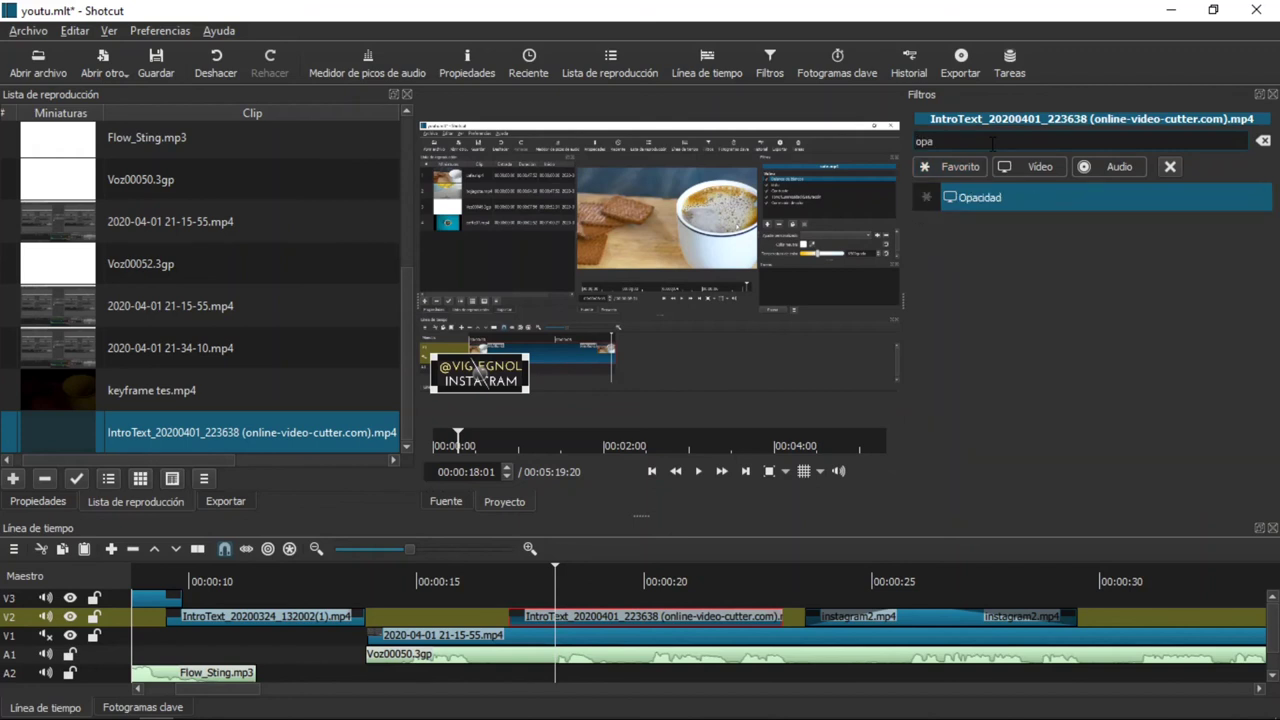
pyautogui.click(973, 197)
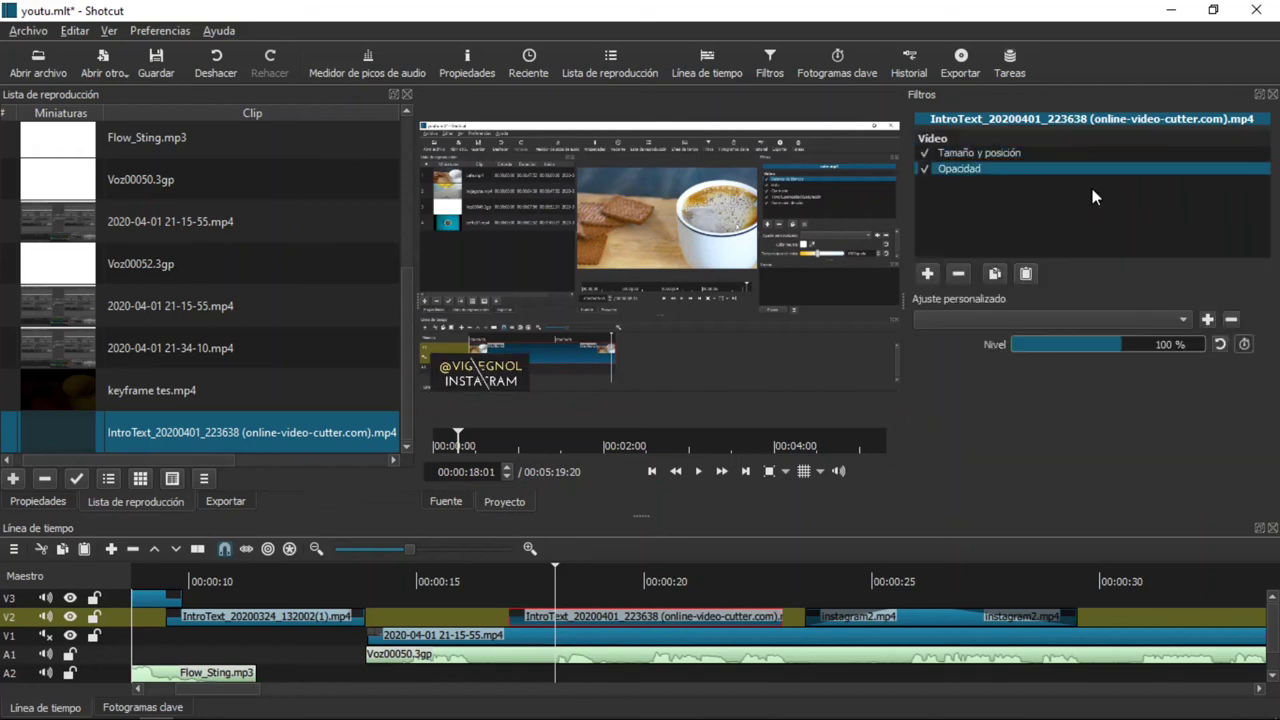
pyautogui.click(1088, 345)
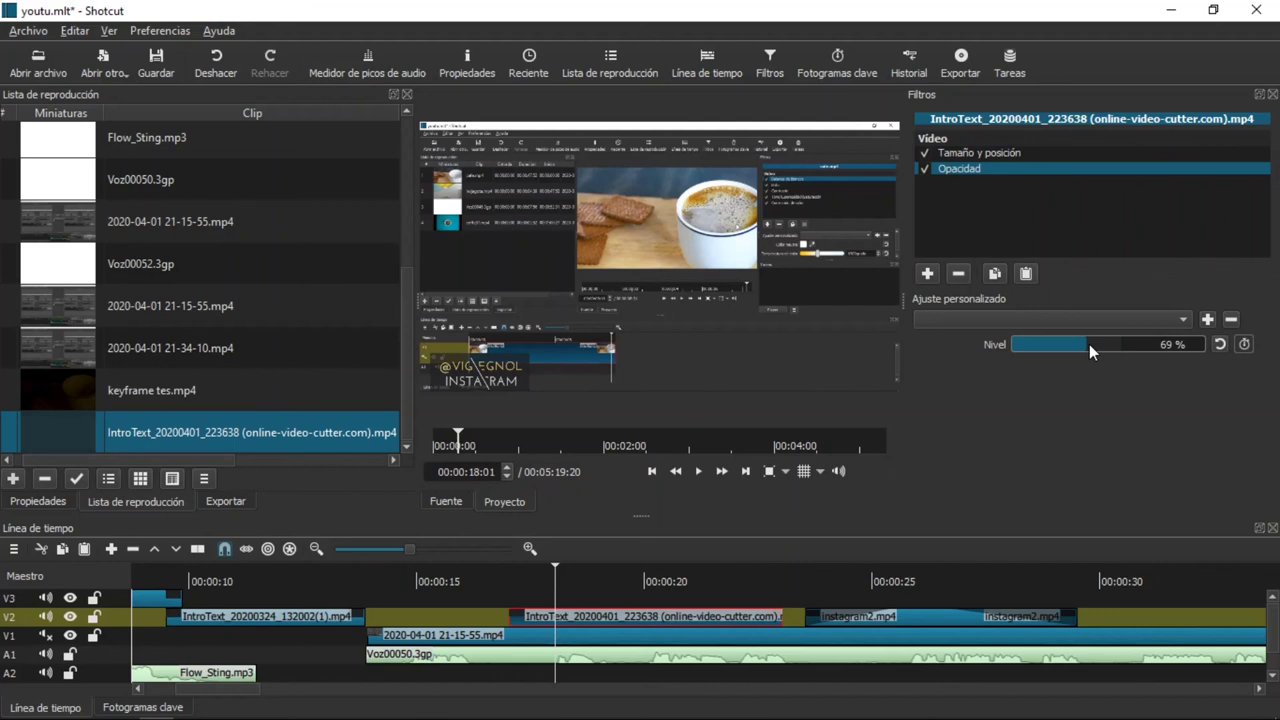
pyautogui.moveTo(1089, 344); pyautogui.dragTo(1101, 344)
# - Add fades at both ends of the IntroText clip and play it from about 00:00:16 to check
pyautogui.moveTo(514, 612); pyautogui.dragTo(587, 620)
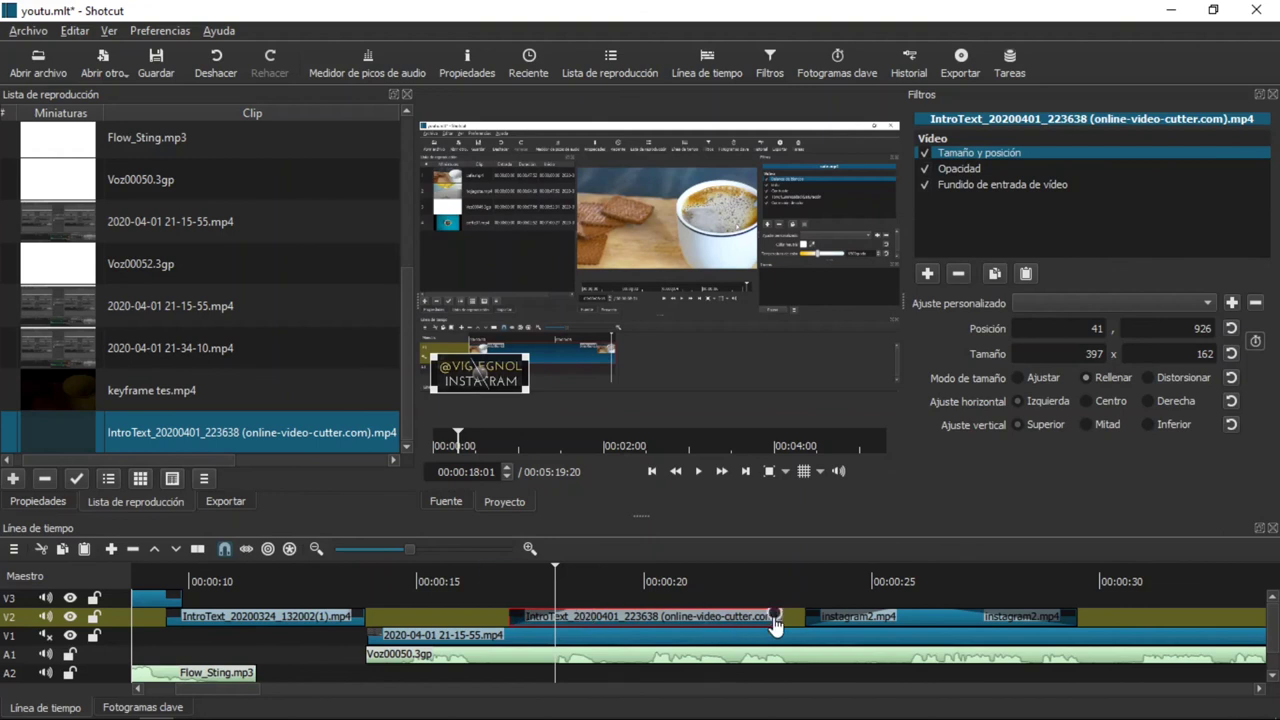
pyautogui.moveTo(776, 620); pyautogui.dragTo(737, 614)
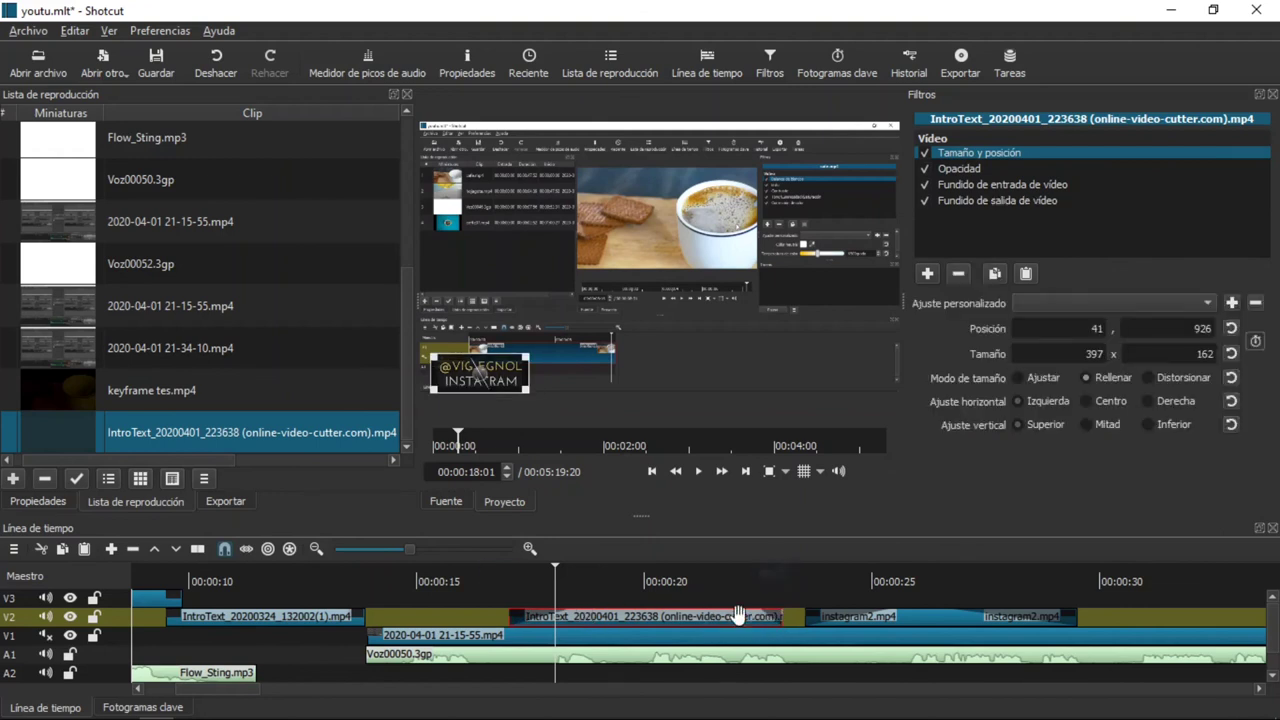
pyautogui.click(473, 567)
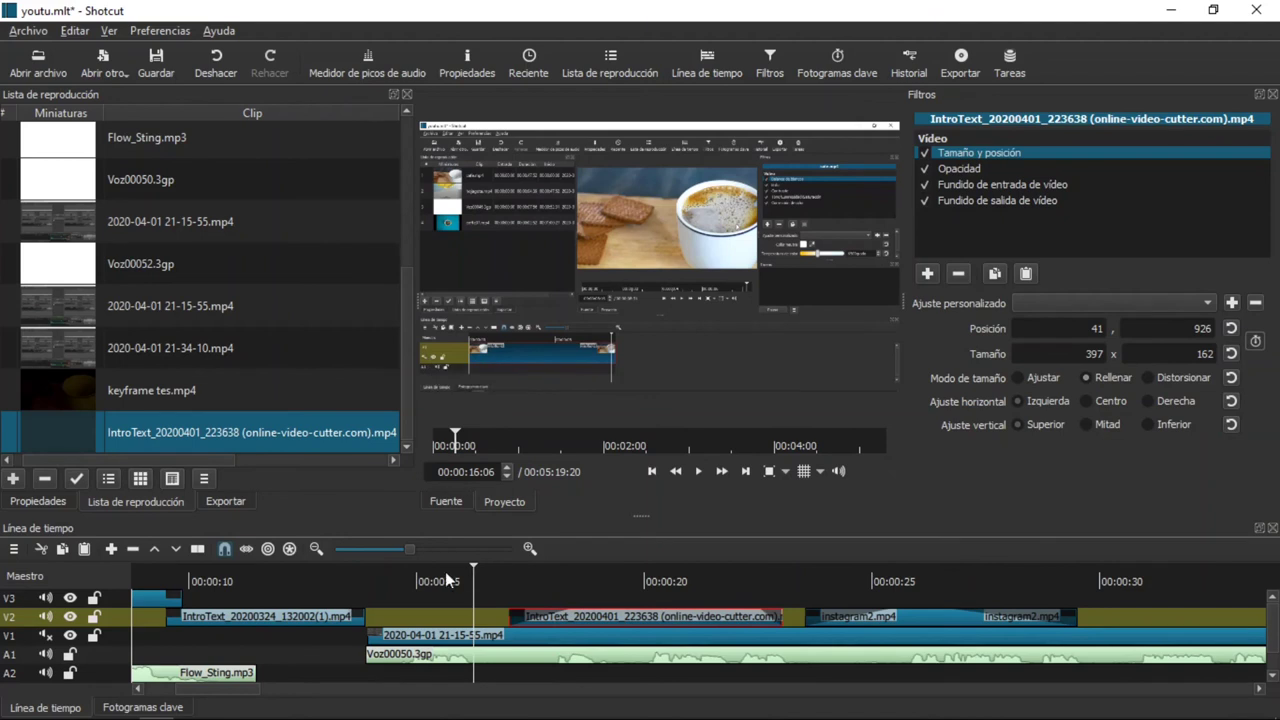
pyautogui.press('space')
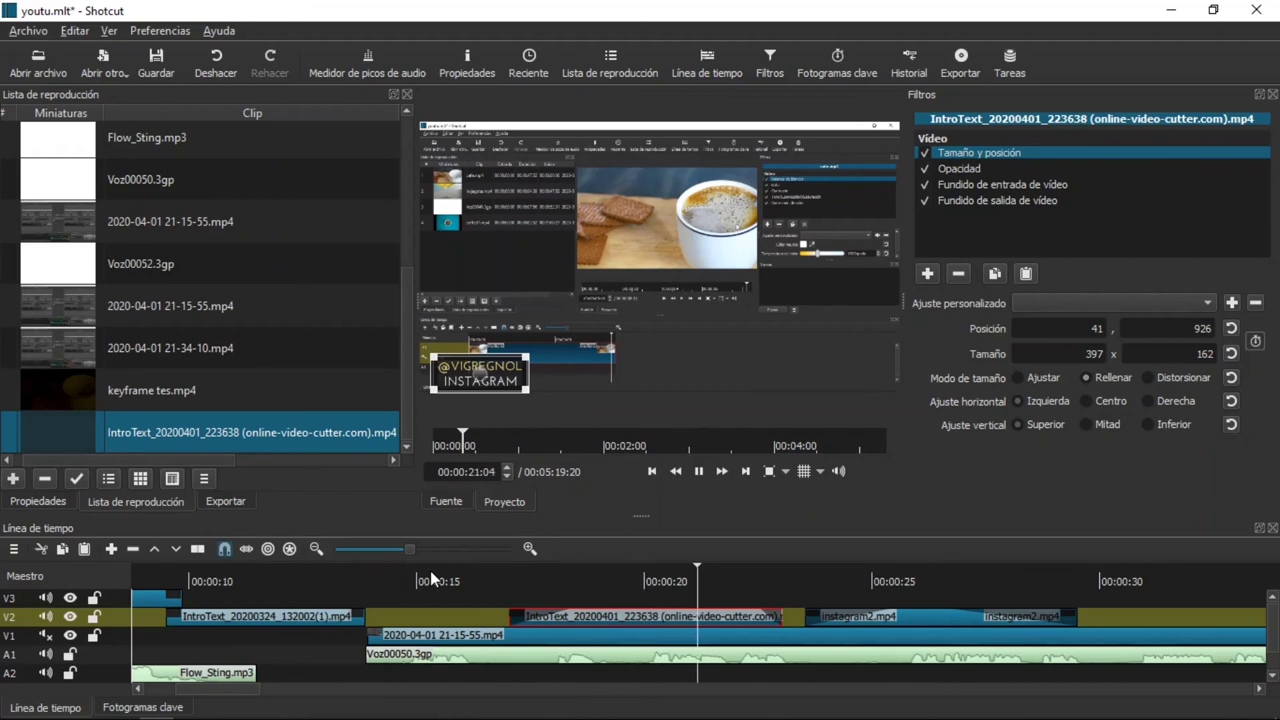
pyautogui.press('space')
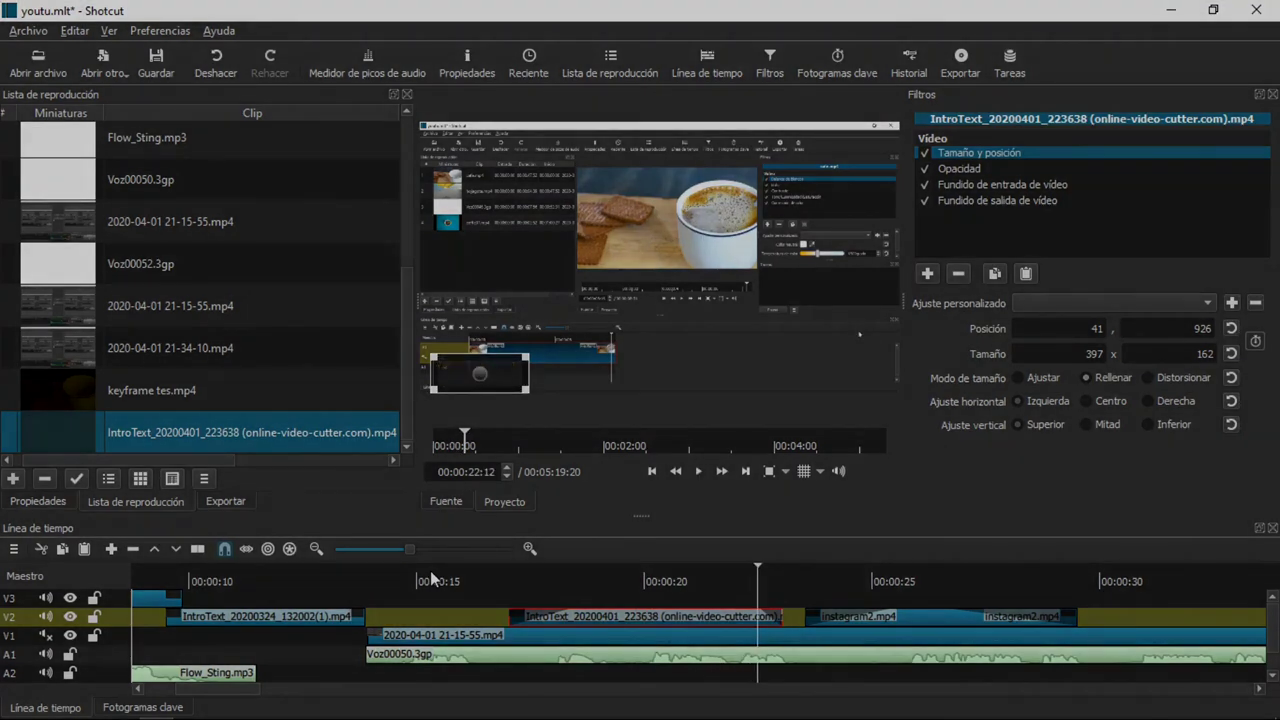